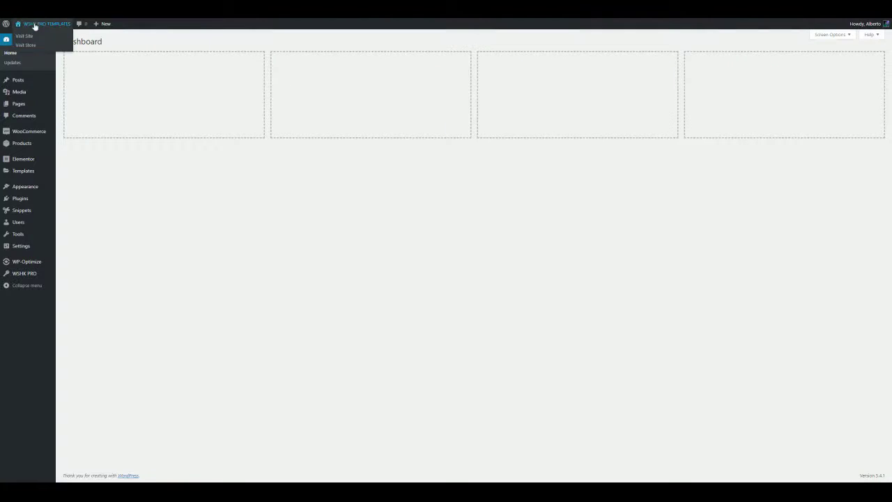
# Leave the admin area and visit the live WSHK PRO TEMPLATES Home page
pyautogui.click(31, 36)
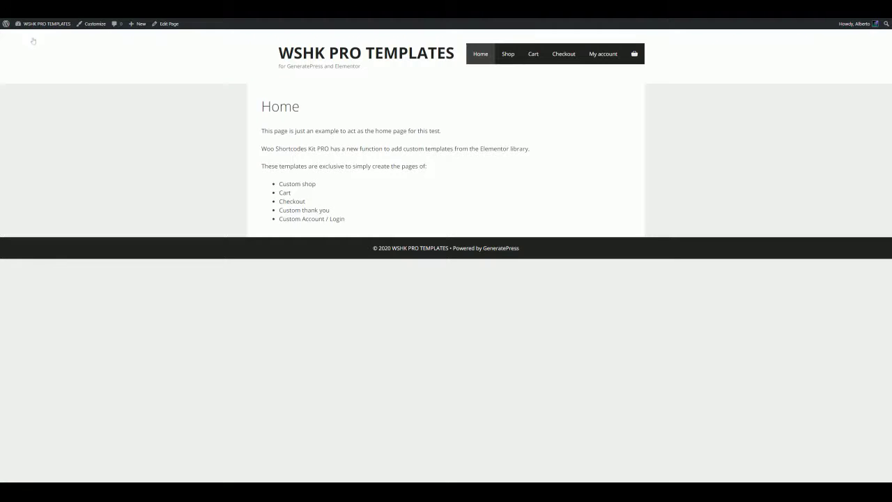
# Go to the My account page from the site menu and open it for editing
pyautogui.click(602, 60)
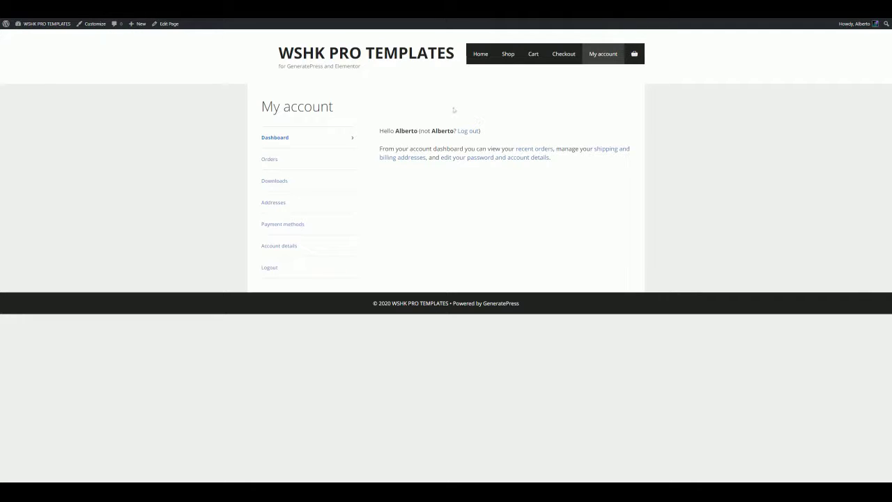
pyautogui.click(169, 24)
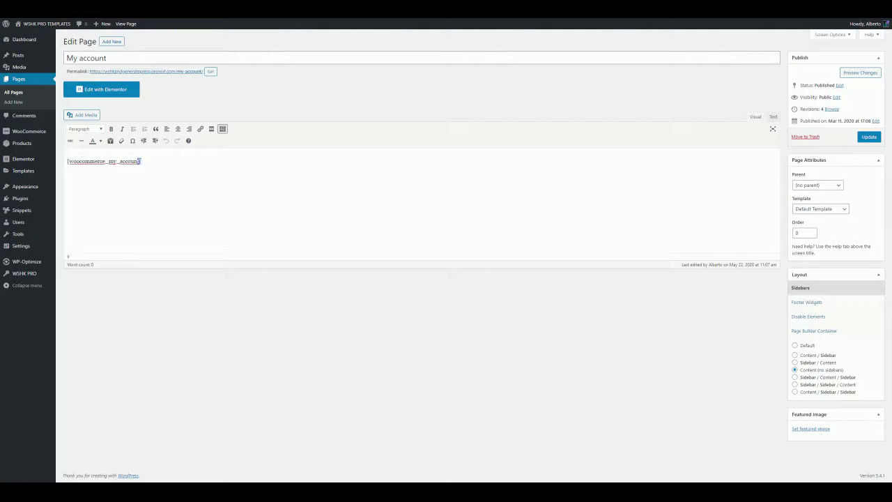
# Delete the [woocommerce_my_account] shortcode, update the page, and open it in Elementor
pyautogui.moveTo(141, 161); pyautogui.dragTo(67, 161)
pyautogui.press('BackSpace')
pyautogui.click(868, 136)
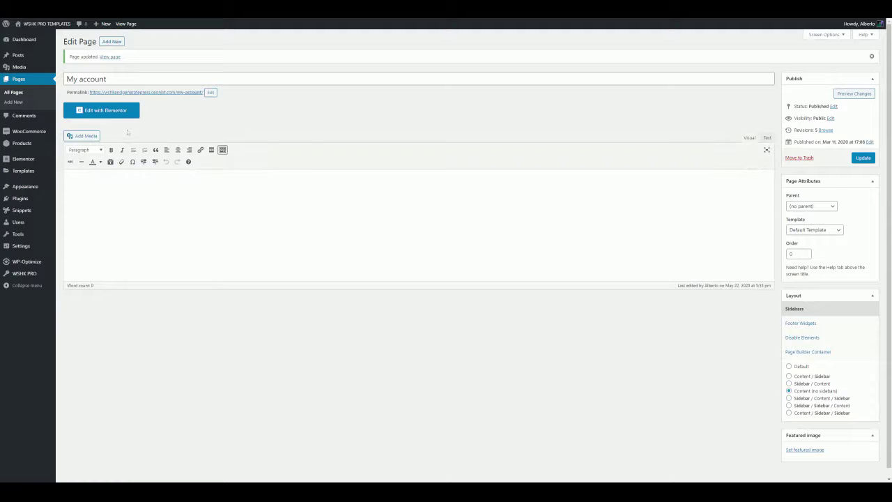
pyautogui.click(105, 110)
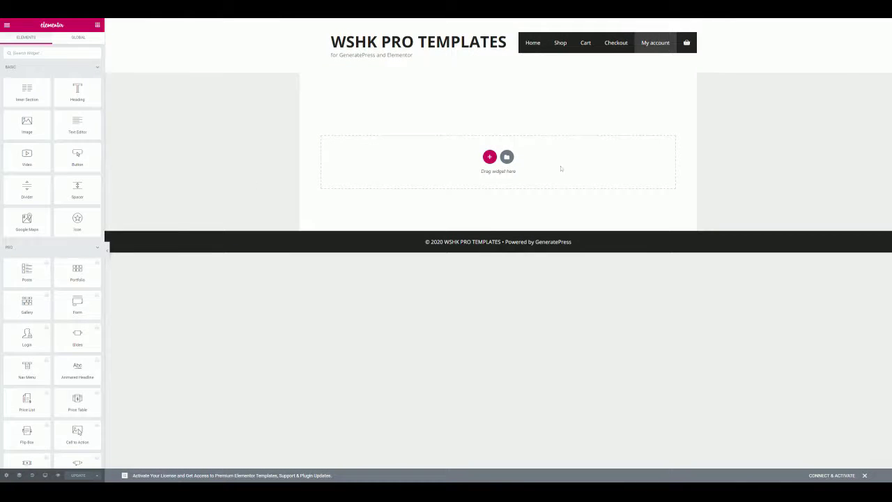
# Insert the WSHK Yoga account-page template from Elementor's template library
pyautogui.click(506, 157)
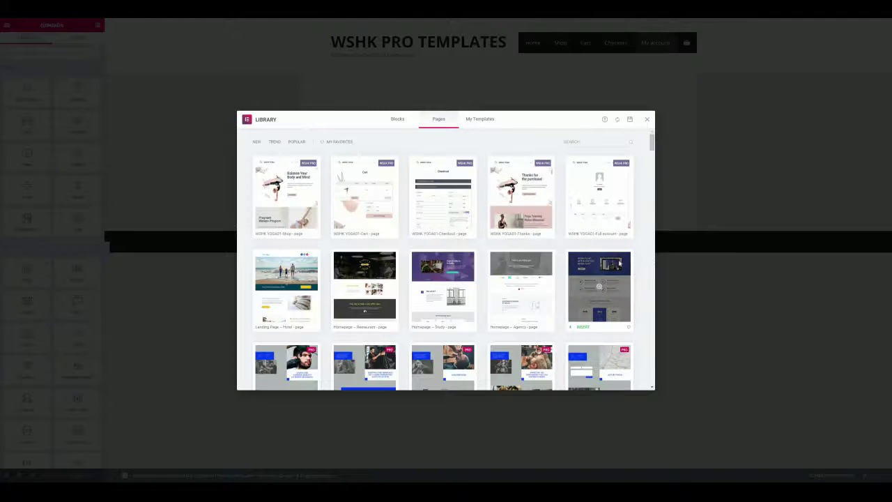
pyautogui.click(594, 223)
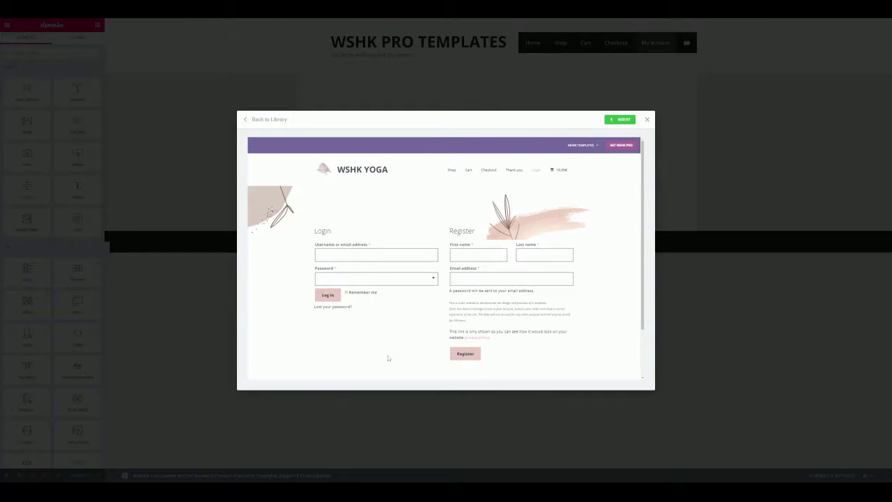
pyautogui.click(623, 121)
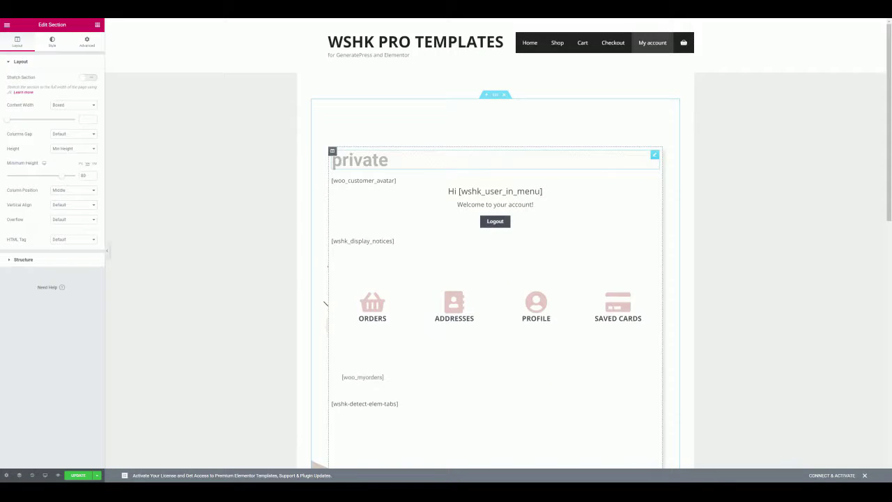
# Set the page layout to Elementor Full Width and update the page
pyautogui.click(7, 474)
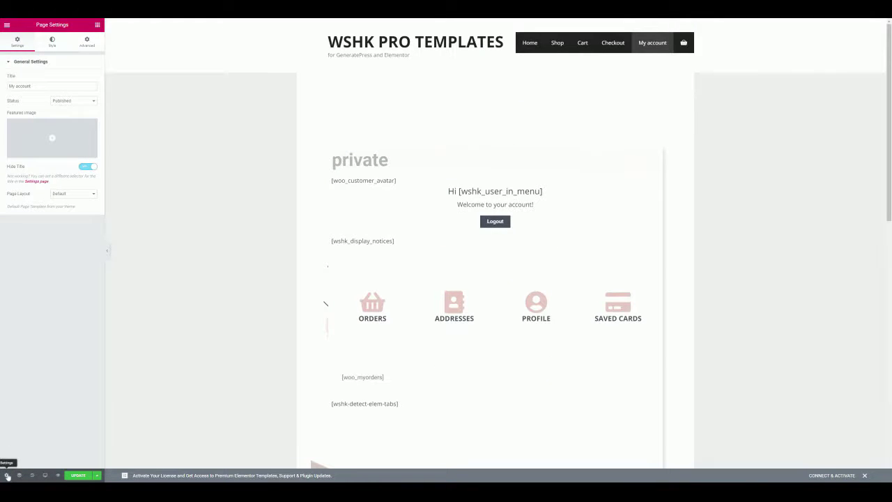
pyautogui.click(94, 193)
pyautogui.click(75, 238)
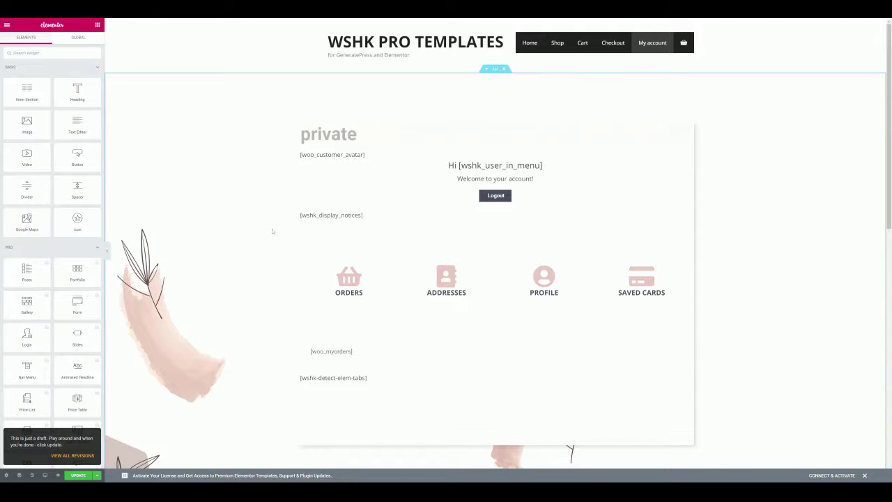
pyautogui.scroll(-3, 271, 230)
pyautogui.scroll(-2, 272, 241)
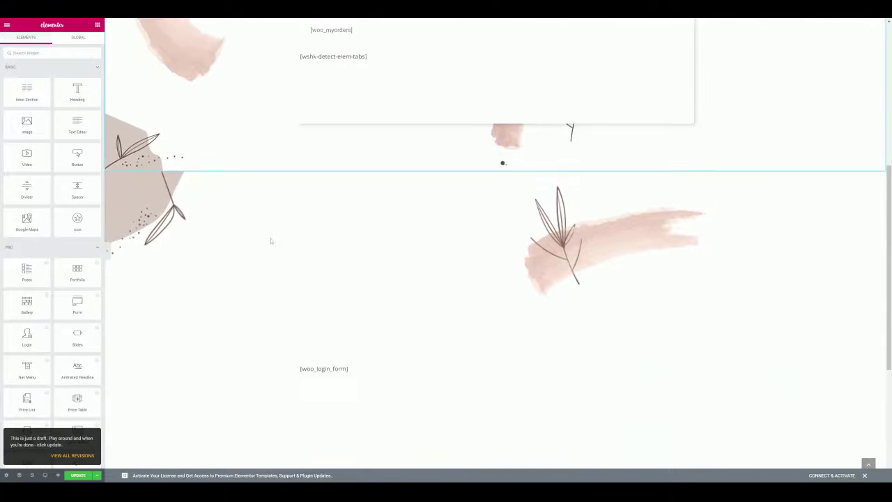
pyautogui.scroll(4, 271, 241)
pyautogui.scroll(2, 271, 241)
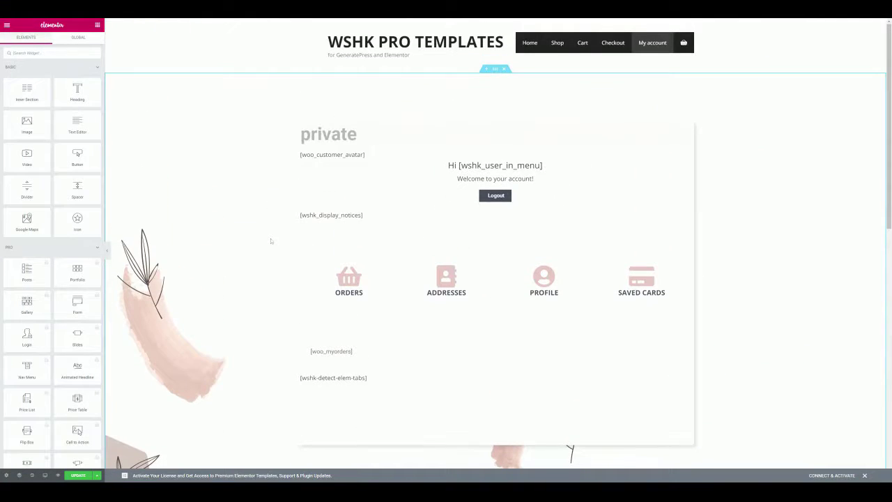
pyautogui.click(78, 475)
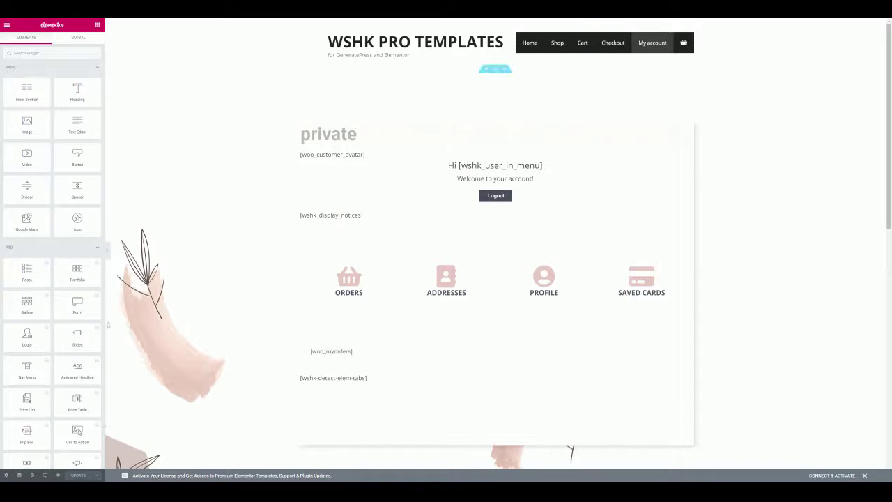
pyautogui.click(6, 25)
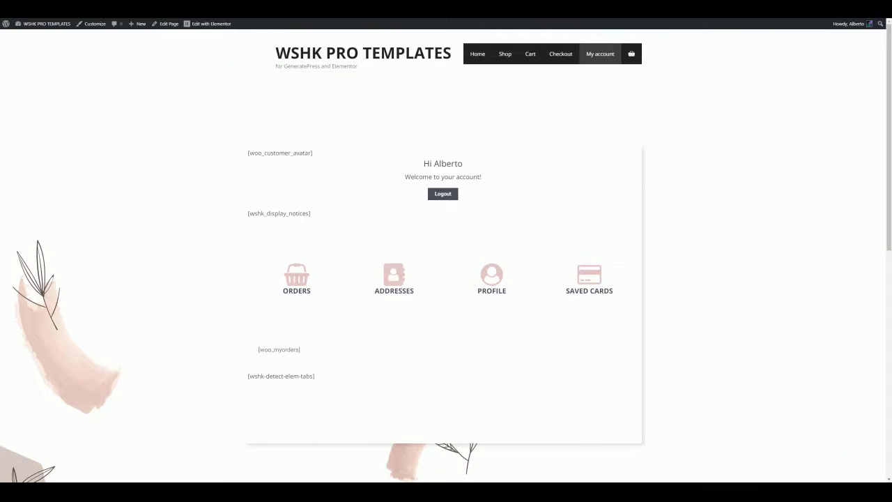
# Scroll through the redesigned My account page, then return to the admin Dashboard
pyautogui.scroll(-2, 278, 360)
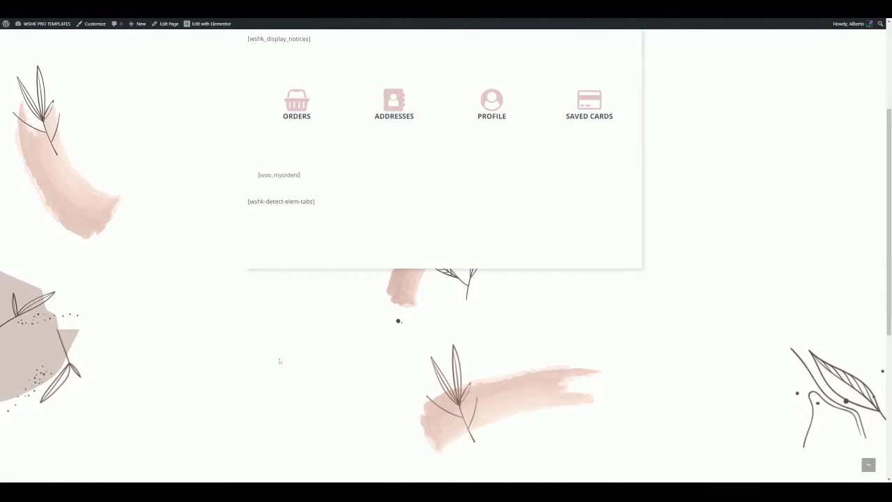
pyautogui.scroll(2, 279, 360)
pyautogui.moveTo(31, 25)
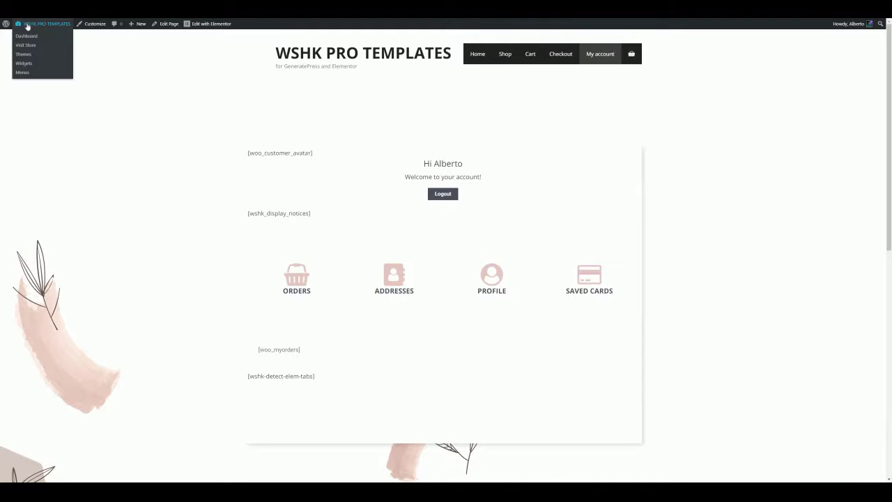
pyautogui.click(25, 39)
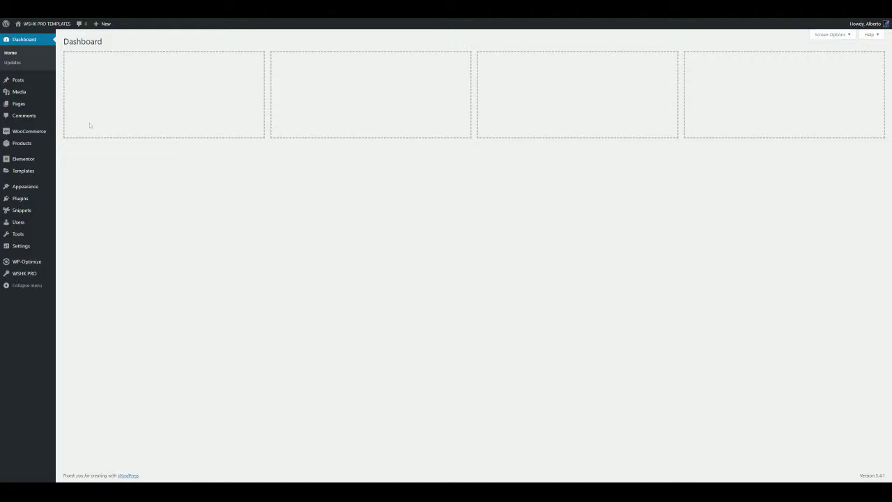
# In WSHK settings, enable linkable Elementor tabs, WSHK shortcodes and custom blocks for Elementor
pyautogui.moveTo(34, 136)
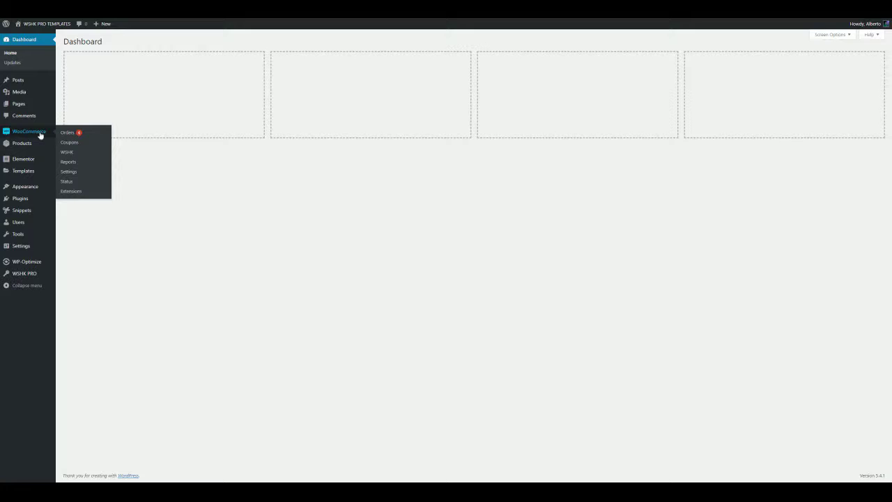
pyautogui.click(67, 152)
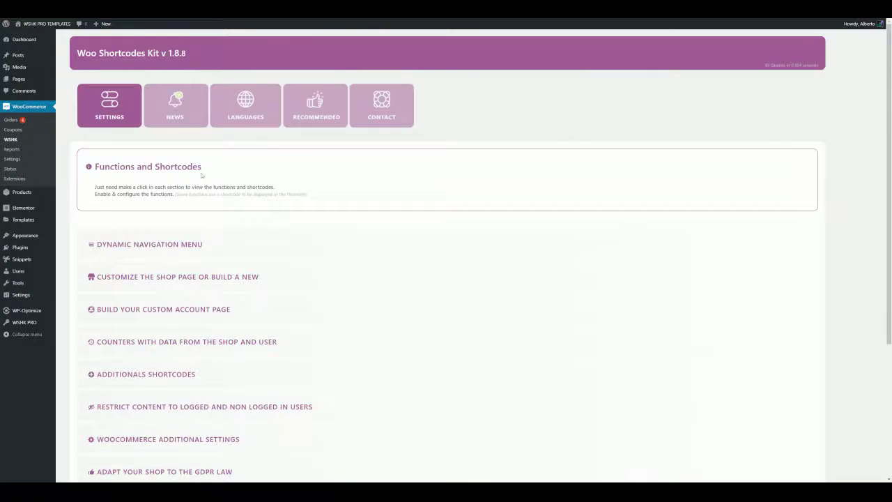
pyautogui.scroll(-3, 201, 176)
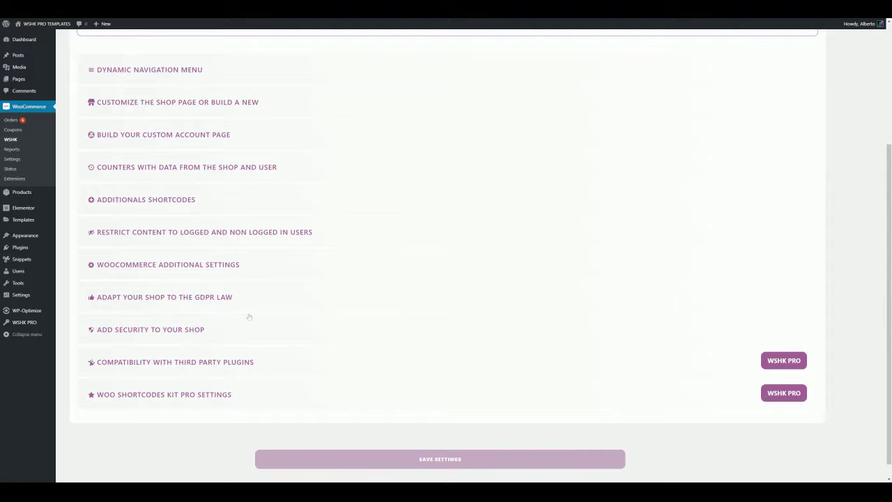
pyautogui.click(152, 368)
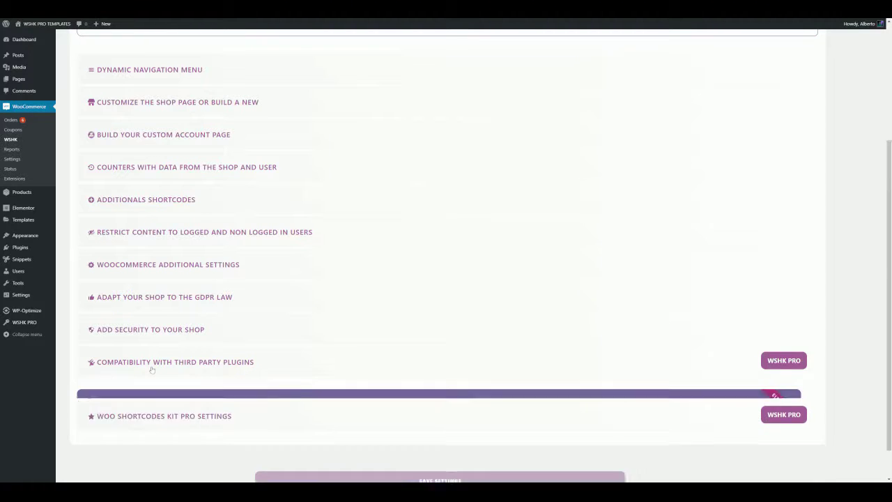
pyautogui.scroll(-2, 152, 370)
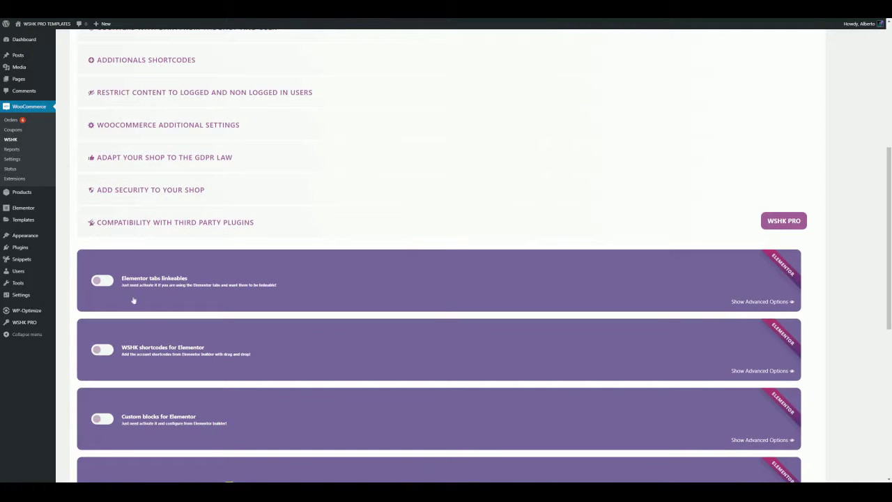
pyautogui.click(102, 281)
pyautogui.scroll(-2, 168, 291)
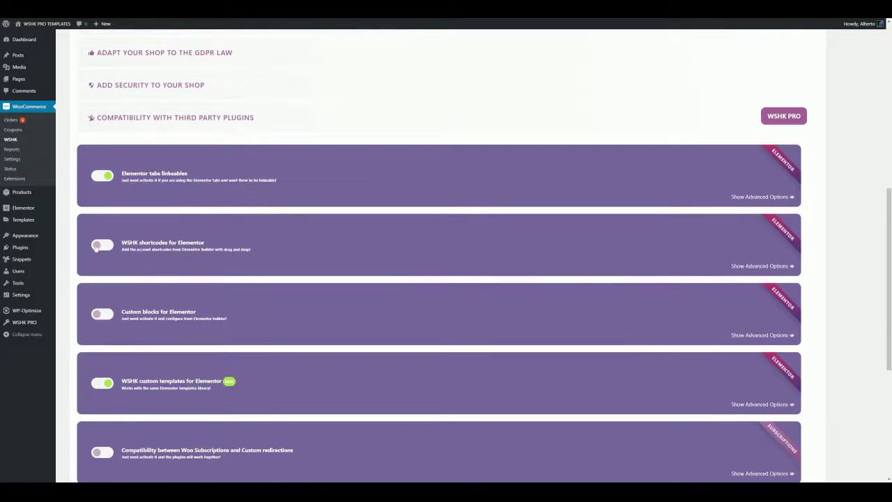
pyautogui.click(101, 245)
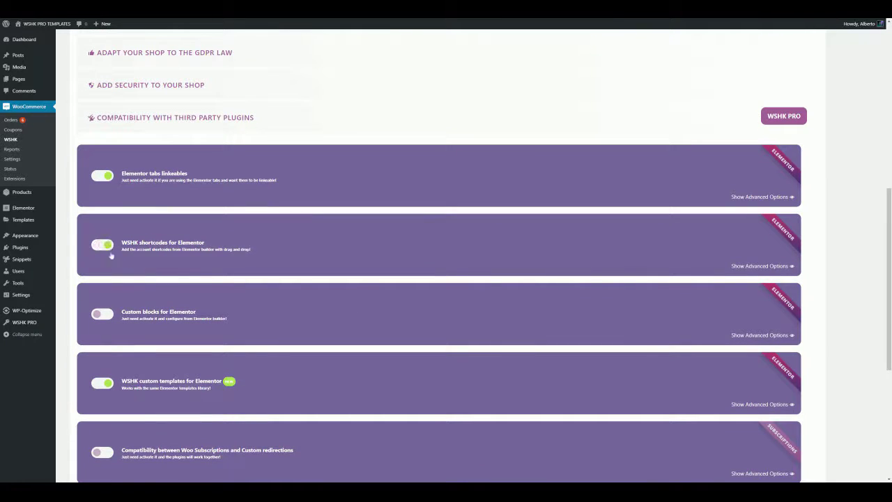
pyautogui.click(104, 313)
# Enable customer avatar upload and the avatar shortcode, then save the settings
pyautogui.scroll(-2, 320, 310)
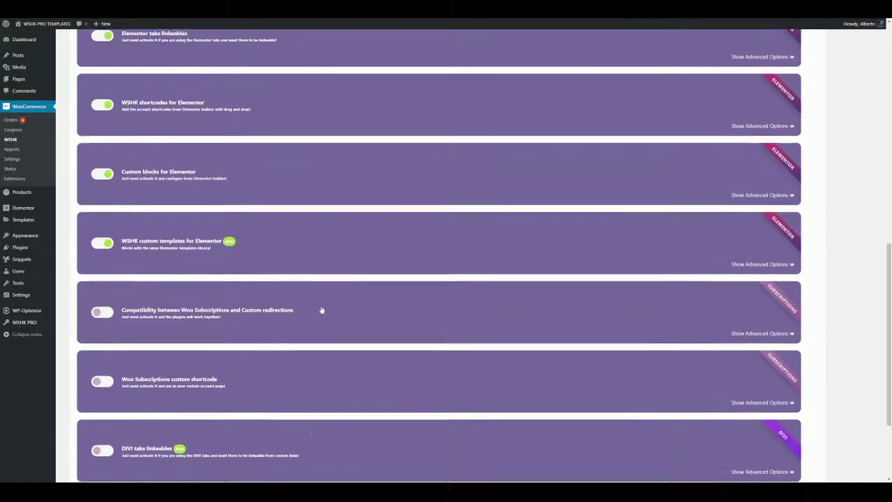
pyautogui.scroll(-2, 322, 309)
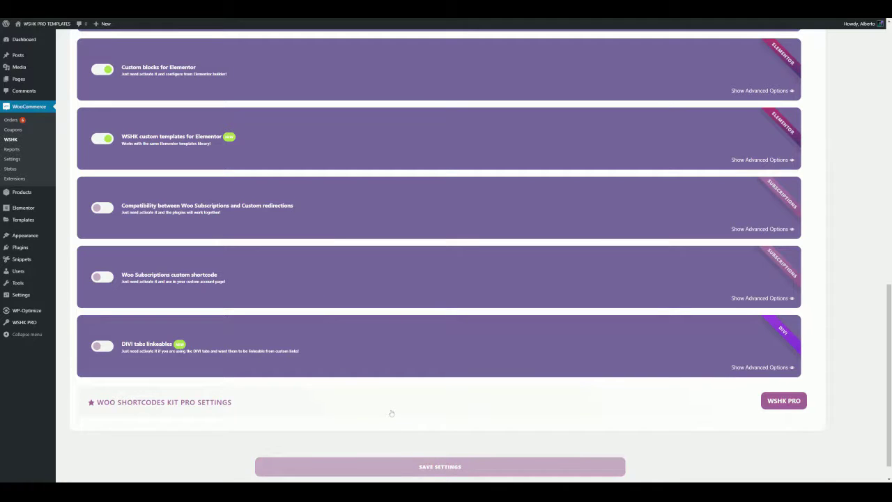
pyautogui.scroll(-3, 388, 408)
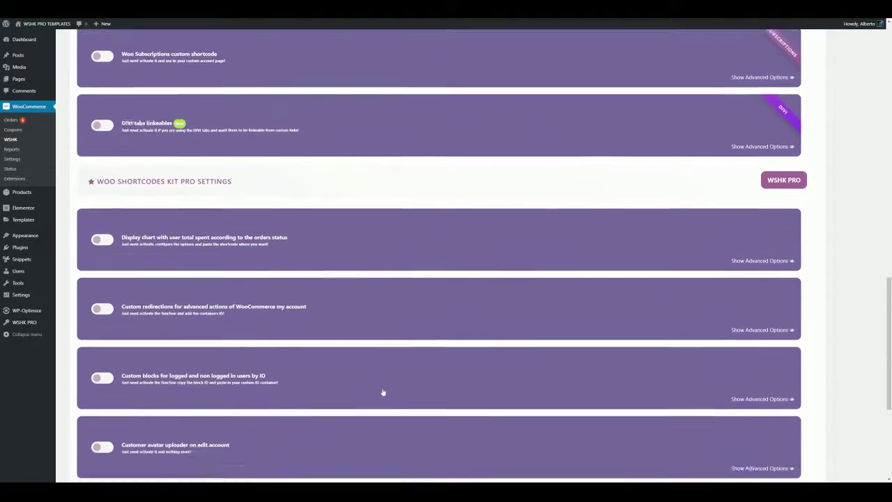
pyautogui.scroll(-2, 383, 393)
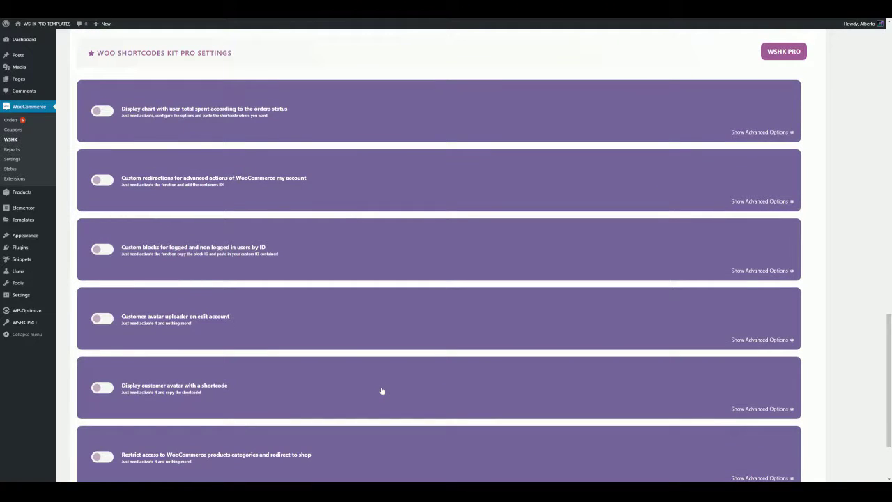
pyautogui.click(104, 319)
pyautogui.click(102, 389)
pyautogui.scroll(-2, 105, 388)
pyautogui.click(352, 447)
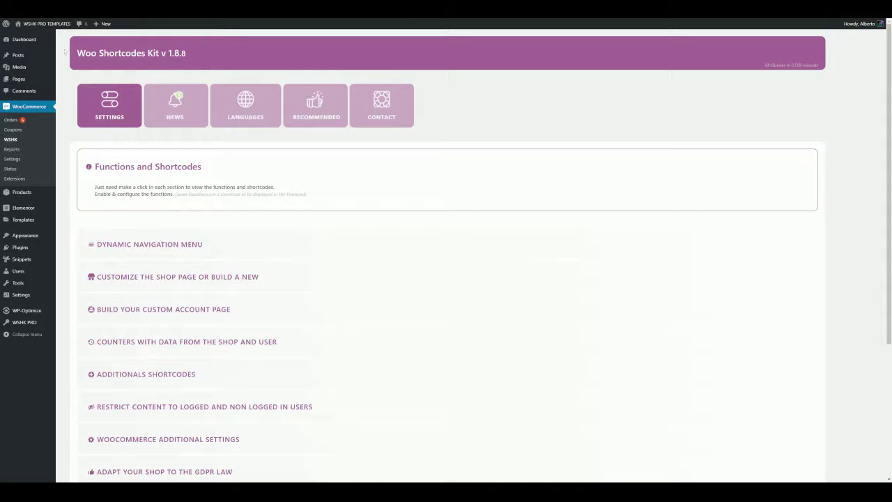
# Open the live My account page and test its Addresses and Profile tabs
pyautogui.click(33, 35)
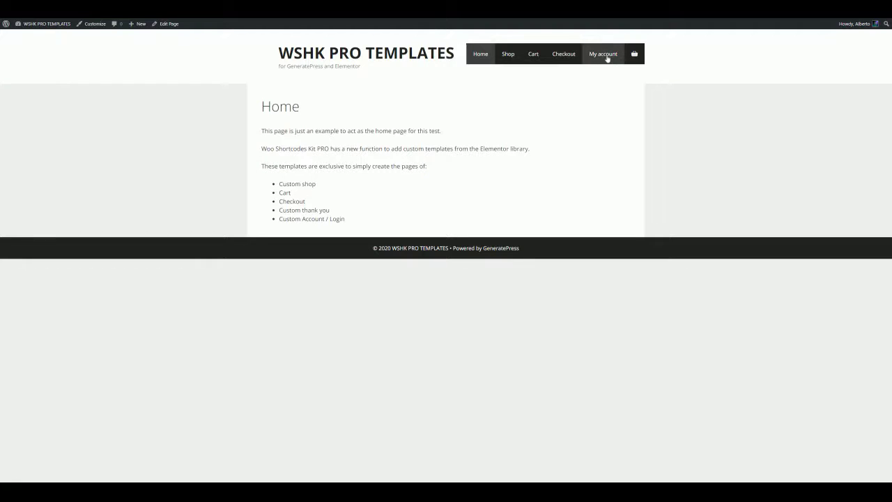
pyautogui.click(607, 58)
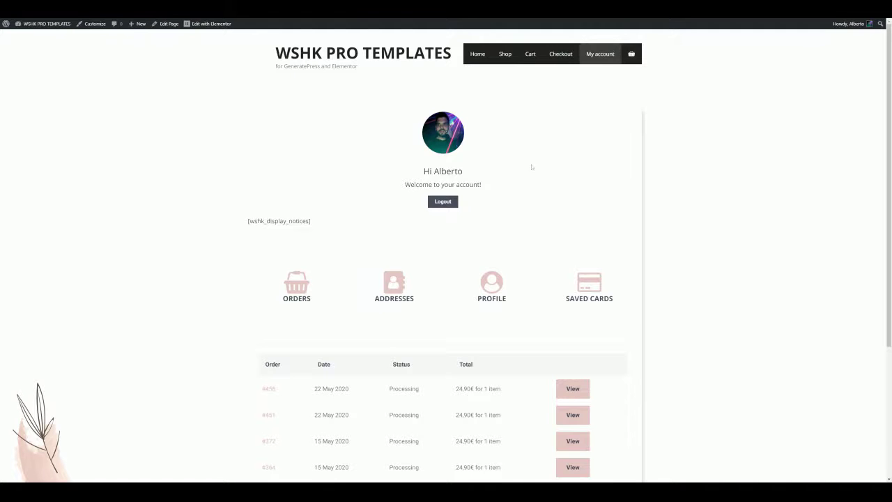
pyautogui.scroll(-3, 405, 229)
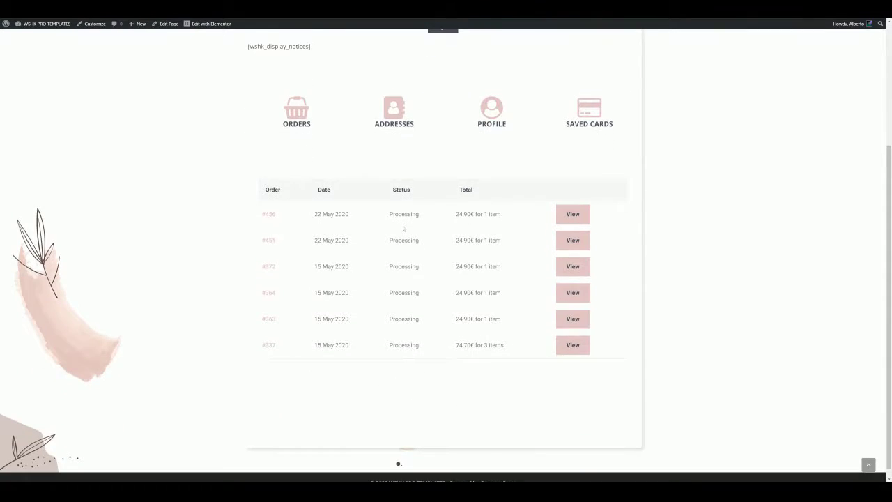
pyautogui.scroll(2, 402, 228)
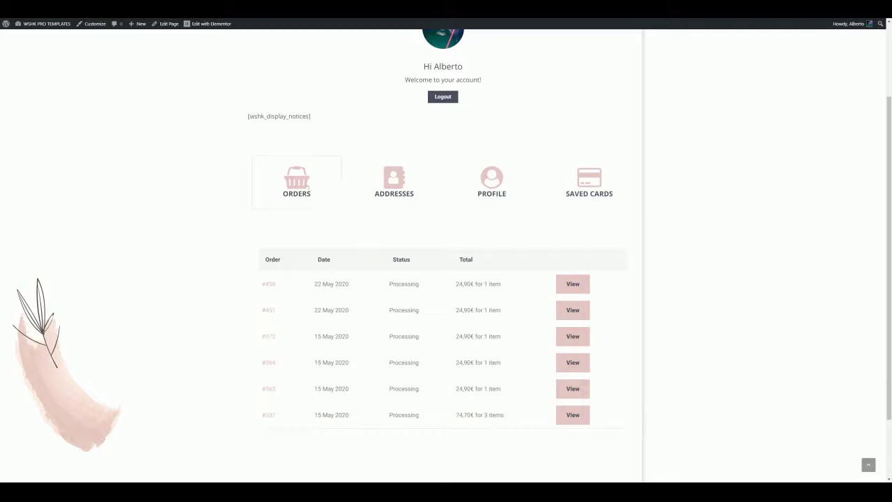
pyautogui.click(384, 186)
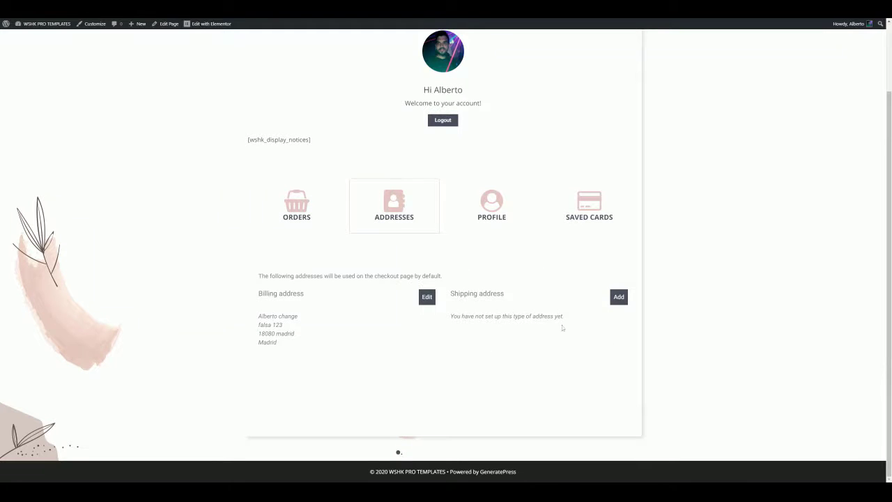
pyautogui.click(501, 211)
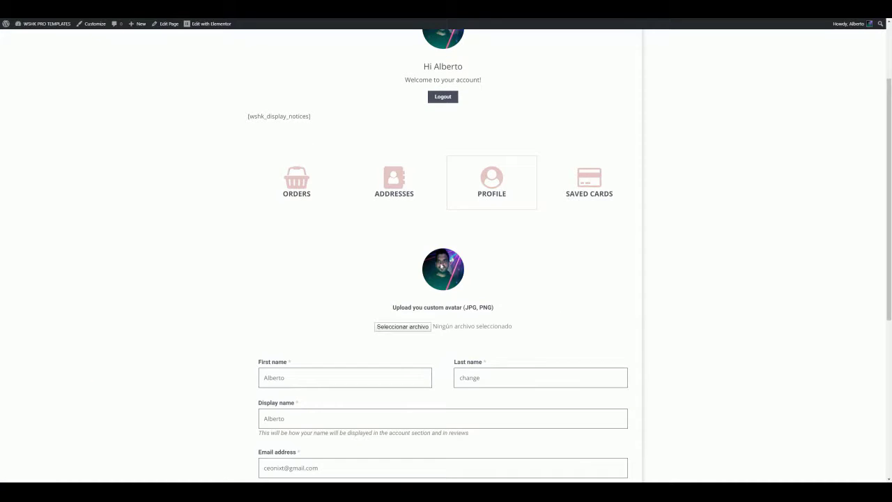
pyautogui.scroll(-3, 442, 209)
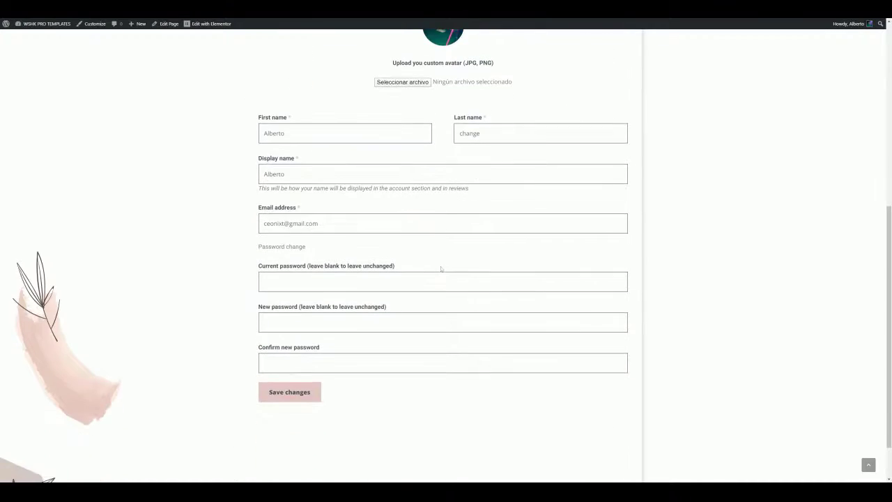
pyautogui.scroll(3, 440, 267)
# Test the Saved Cards, Orders, Addresses and Saved Cards tabs in turn
pyautogui.click(594, 124)
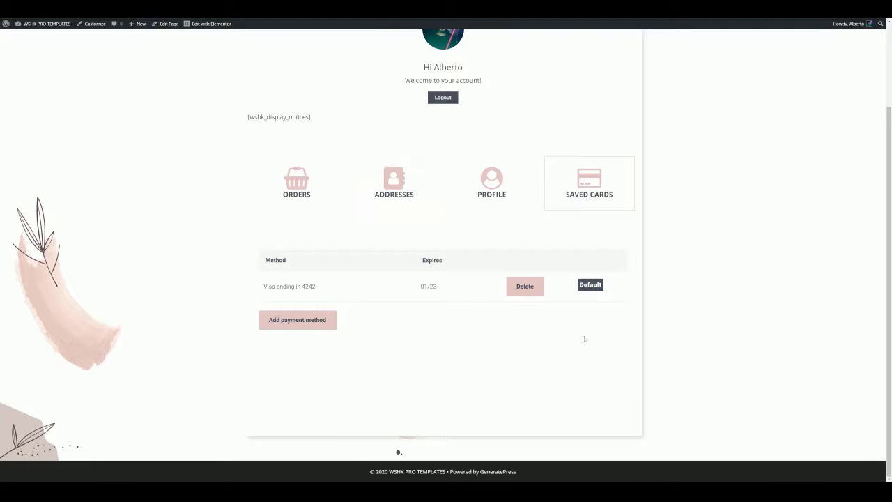
pyautogui.click(296, 183)
pyautogui.scroll(-2, 349, 244)
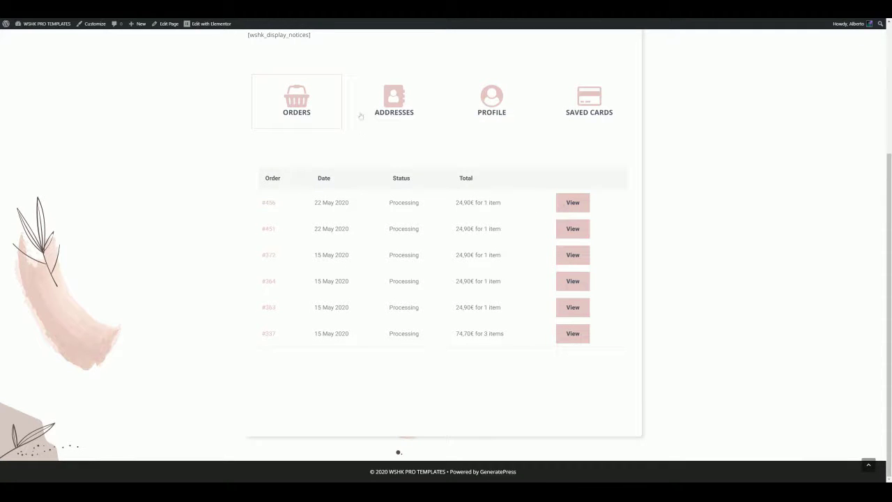
pyautogui.click(401, 110)
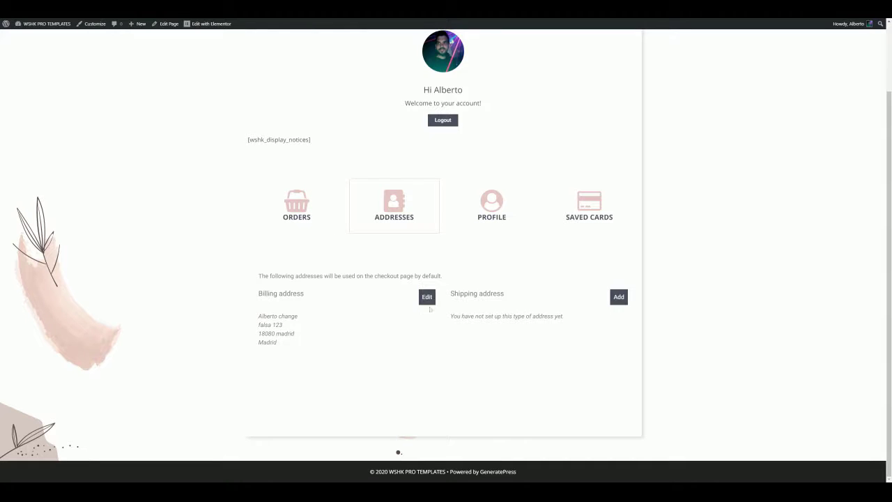
pyautogui.click(584, 209)
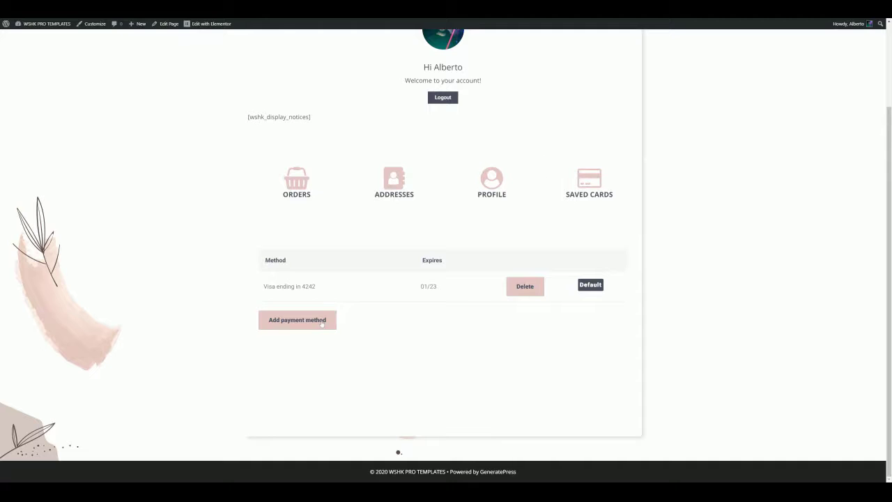
# Reload the account page and recheck the Saved Cards, Addresses and Orders tabs
pyautogui.press('F5')
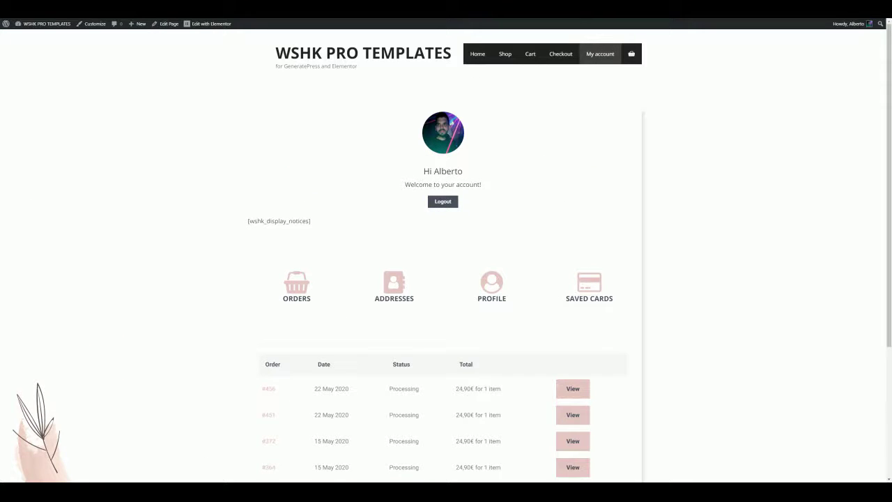
pyautogui.click(589, 286)
pyautogui.scroll(-3, 628, 335)
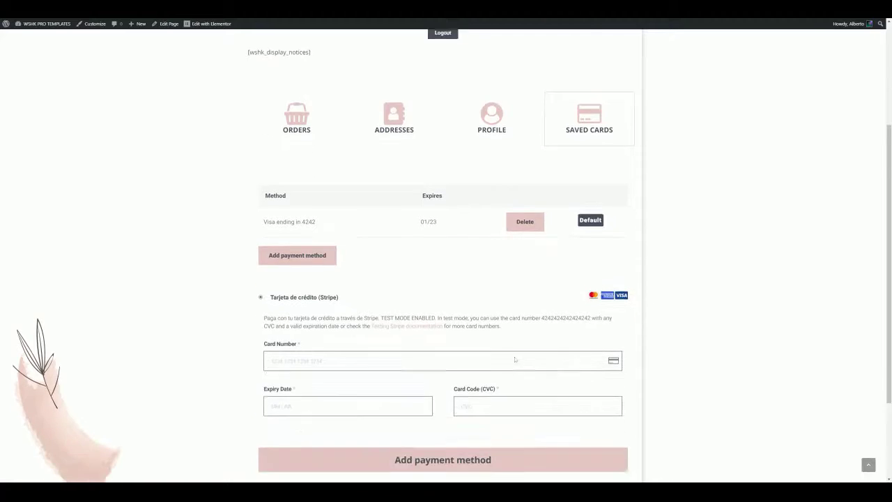
pyautogui.scroll(3, 504, 304)
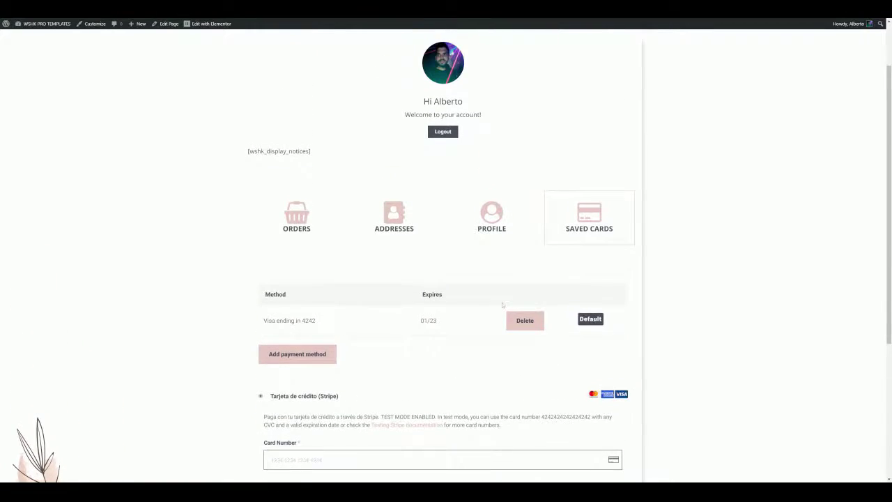
pyautogui.scroll(2, 502, 305)
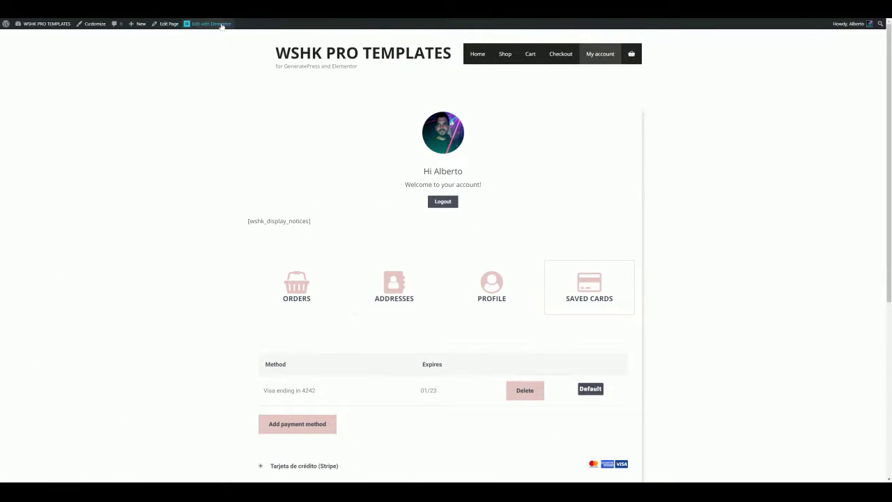
pyautogui.click(389, 293)
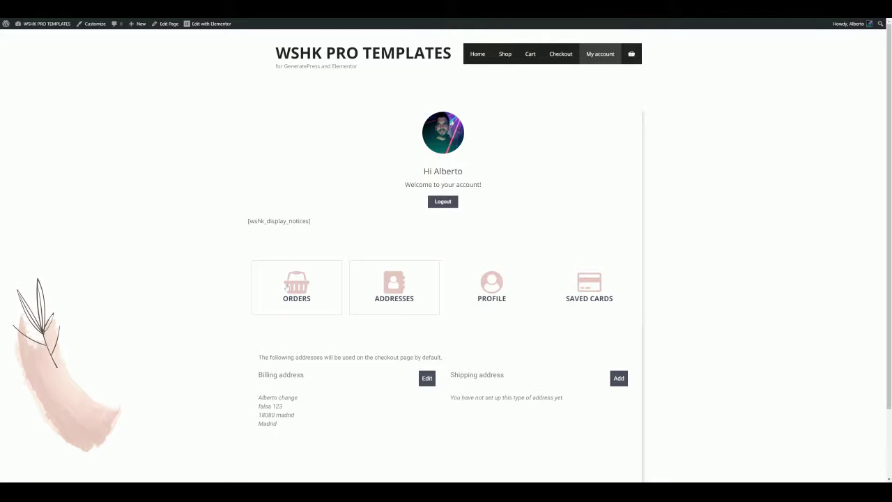
pyautogui.click(287, 286)
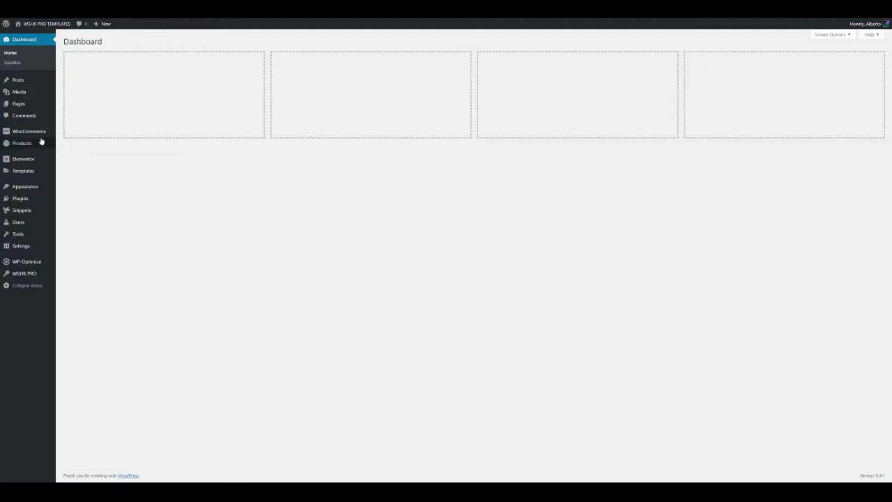
# Open WSHK settings and show the Custom redirections panel's advanced container-ID options
pyautogui.moveTo(12, 138)
pyautogui.click(66, 152)
pyautogui.scroll(-3, 332, 202)
pyautogui.scroll(-1, 338, 217)
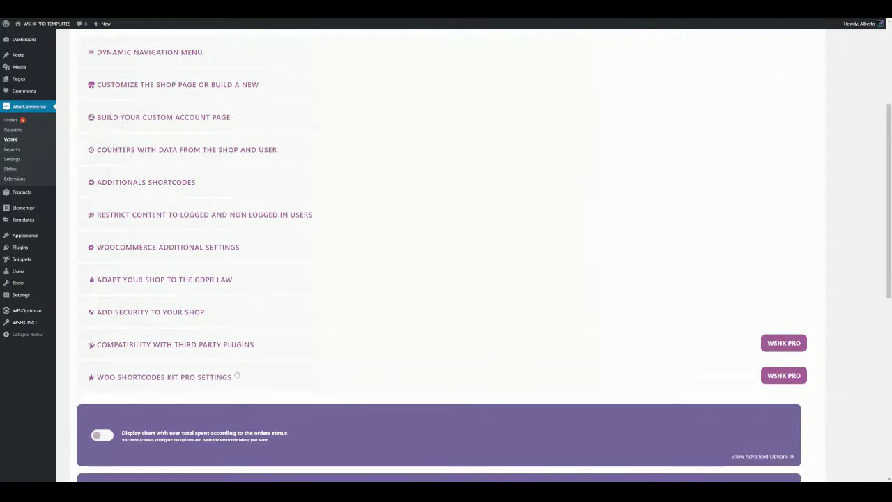
pyautogui.scroll(-3, 235, 372)
pyautogui.scroll(-1, 234, 349)
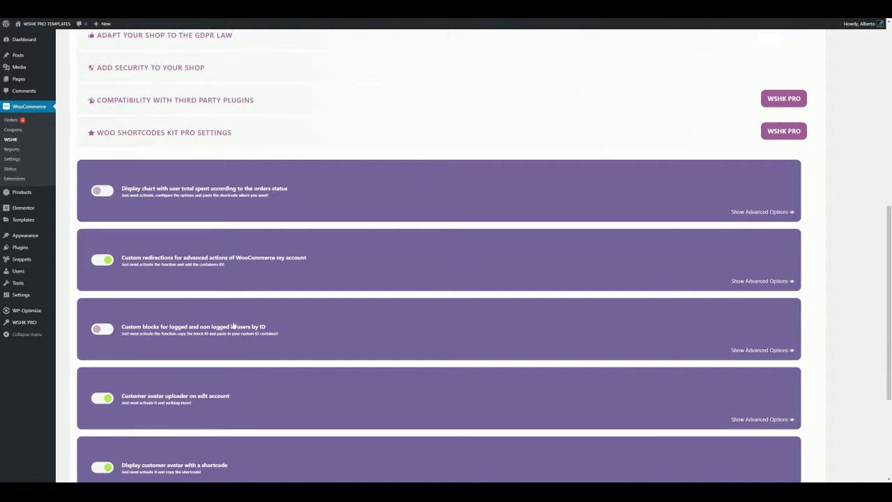
pyautogui.click(232, 267)
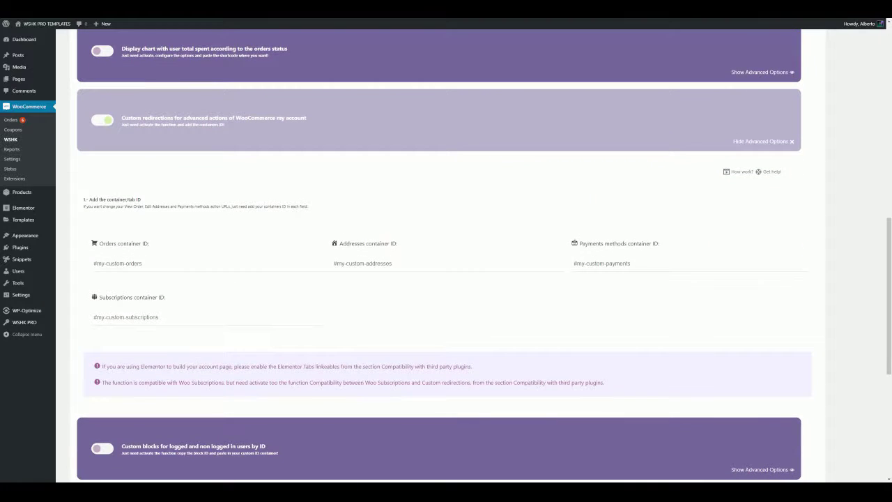
# Enter container IDs #tab1 for Orders, #tab2 for Addresses and #tab4 for Payments methods
pyautogui.click(207, 263)
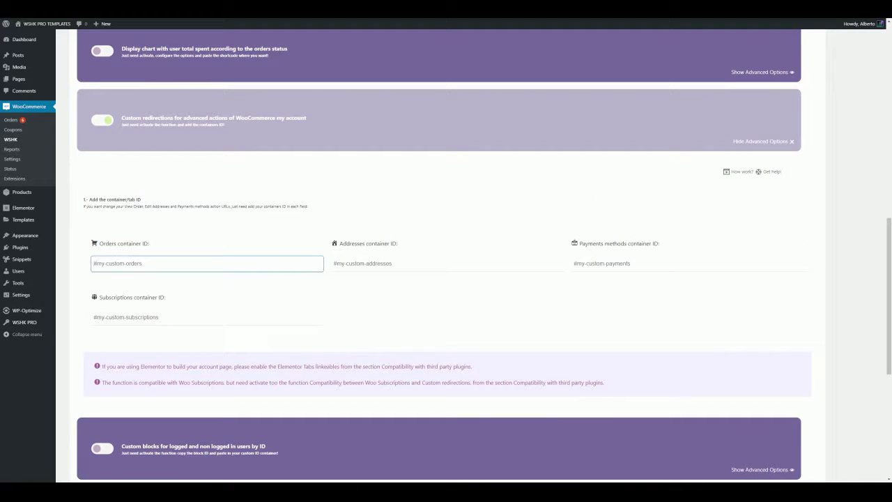
pyautogui.write('#tab1')
pyautogui.click(446, 263)
pyautogui.write('#')
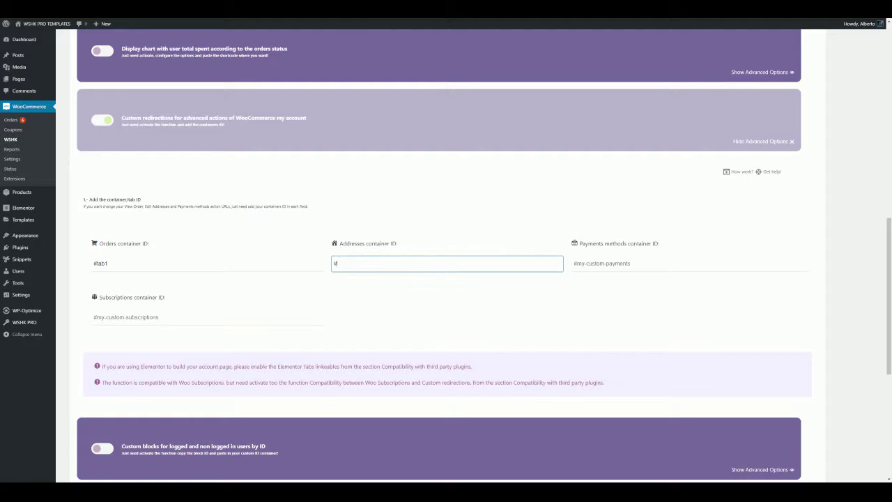
pyautogui.write('tab2')
pyautogui.press('Tab')
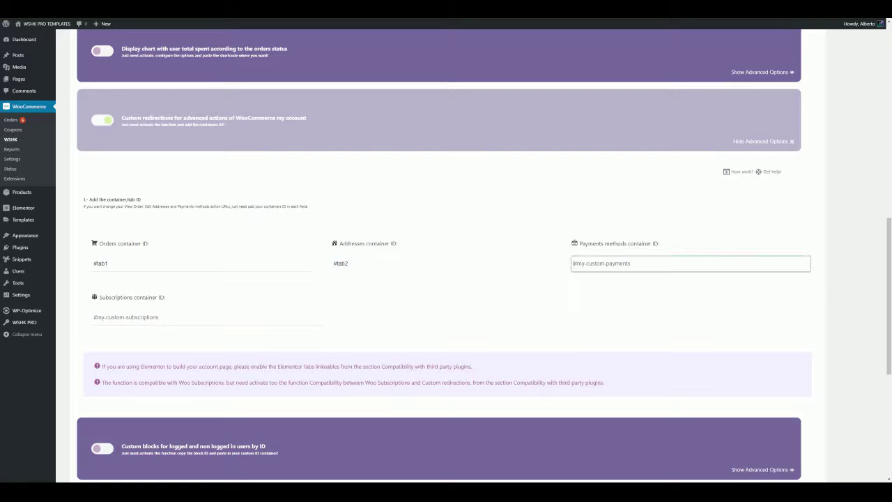
pyautogui.write('#tab4')
pyautogui.scroll(-5, 603, 358)
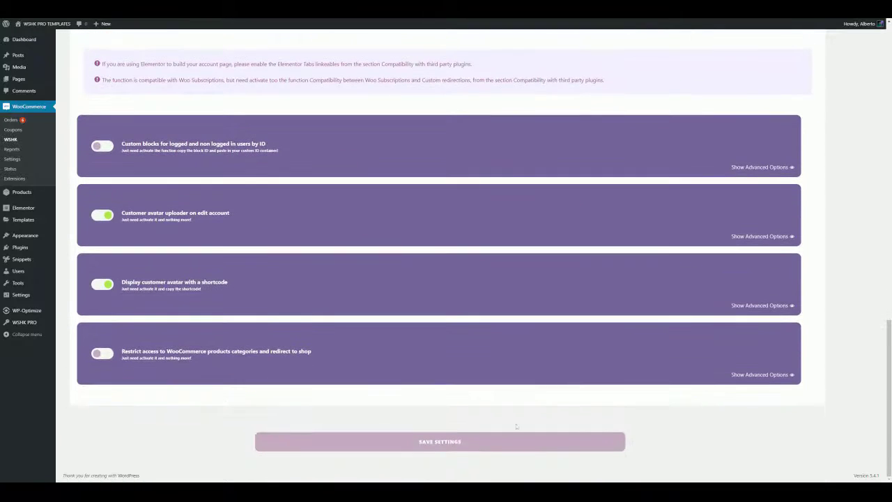
# Save the container ID settings and expand the Build Your Custom Account Page section
pyautogui.click(495, 443)
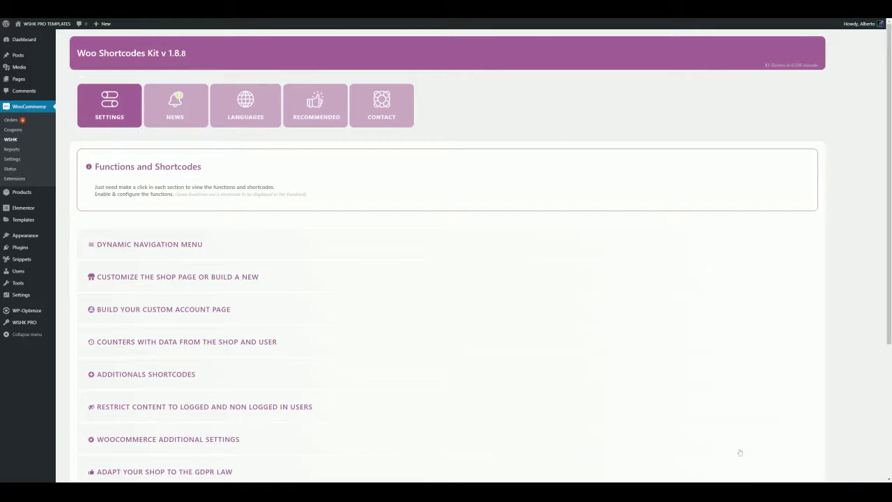
pyautogui.doubleClick(115, 309)
pyautogui.click(136, 311)
pyautogui.scroll(-2, 165, 315)
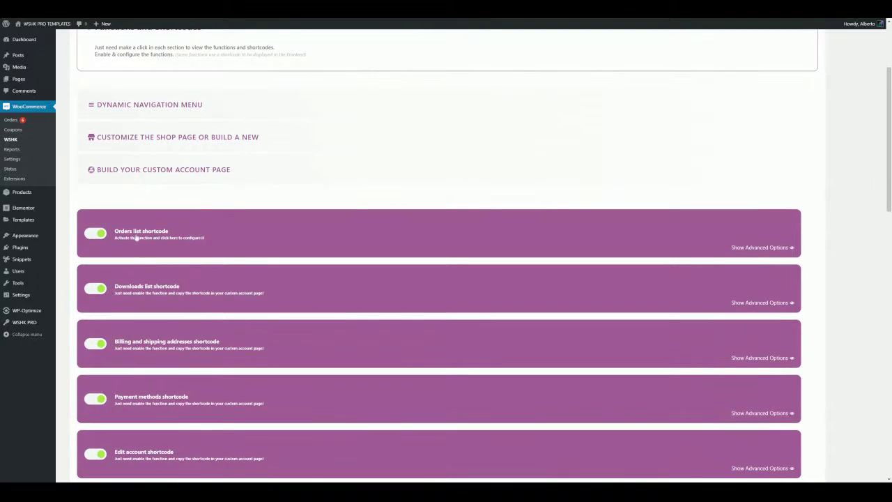
pyautogui.scroll(-2, 164, 235)
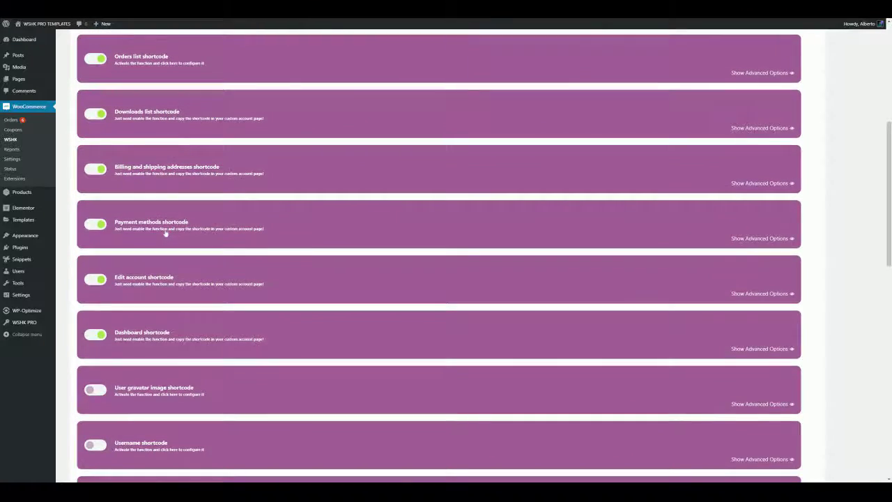
pyautogui.scroll(-2, 166, 233)
pyautogui.scroll(-2, 166, 234)
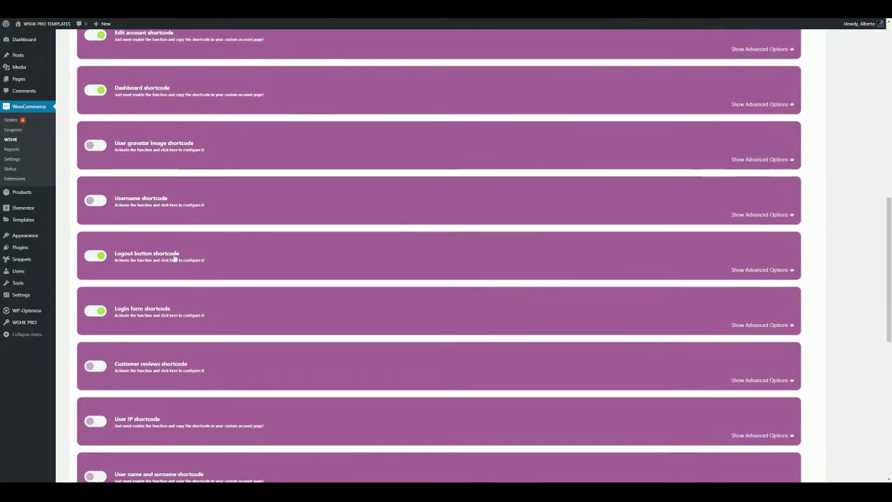
pyautogui.scroll(1, 185, 311)
# Set the Logout button shortcode to redirect logged-out users to My account
pyautogui.click(185, 311)
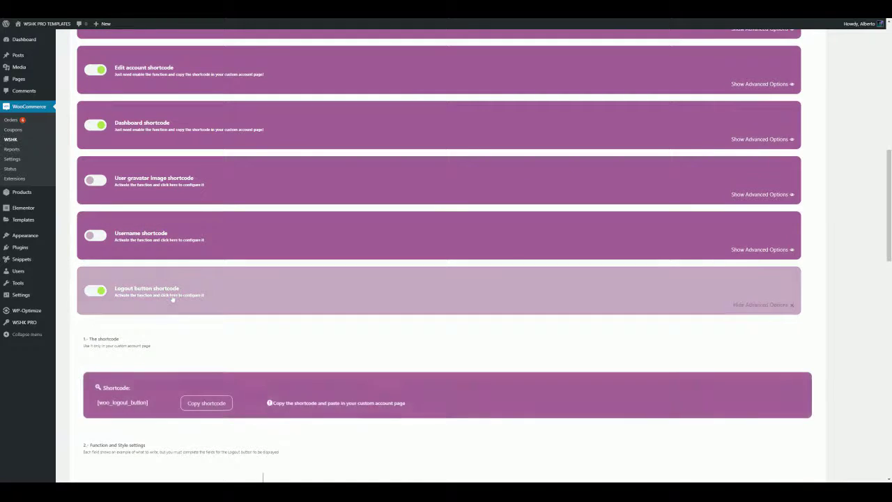
pyautogui.scroll(-4, 177, 307)
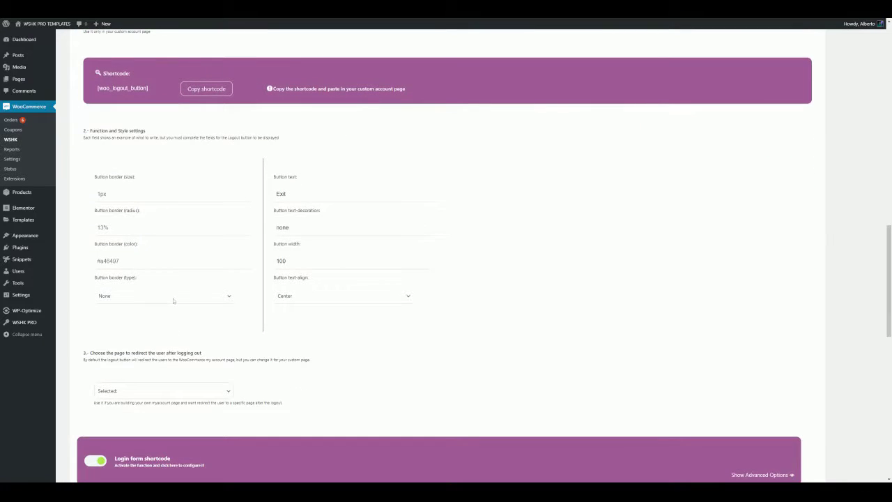
pyautogui.click(199, 402)
pyautogui.click(355, 383)
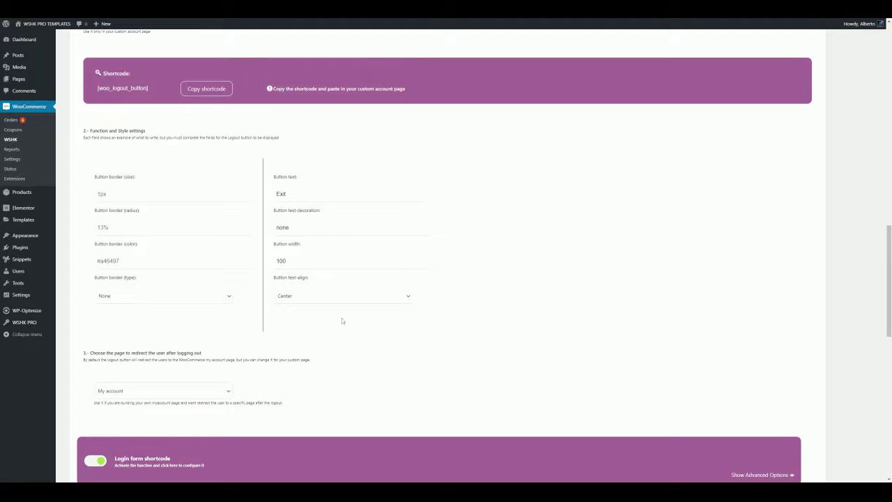
pyautogui.scroll(-10, 243, 333)
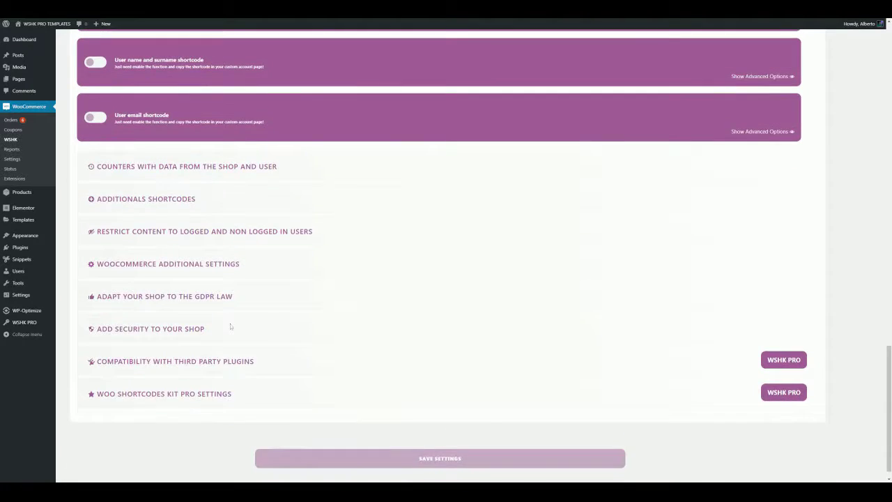
# Enable Display WooCommerce notices under Additionals Shortcodes, showing [wshk_display_notices], and save settings
pyautogui.scroll(5, 230, 326)
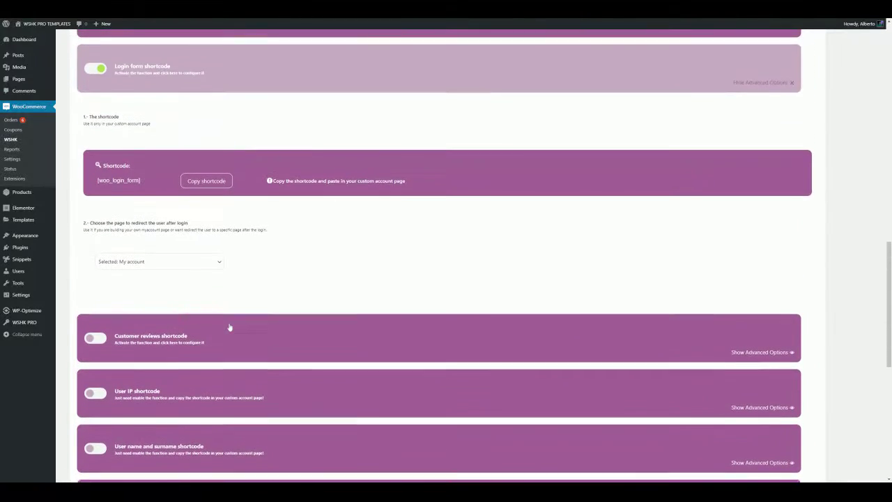
pyautogui.scroll(-3, 258, 321)
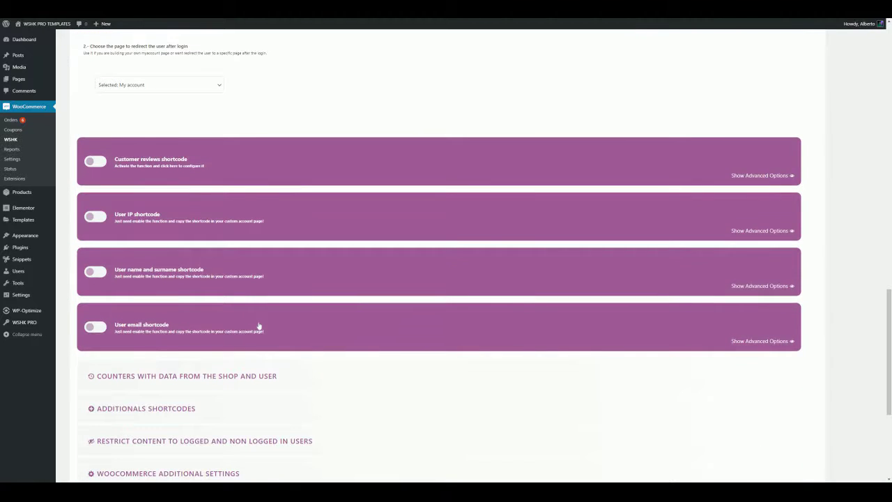
pyautogui.scroll(-3, 258, 326)
pyautogui.click(190, 243)
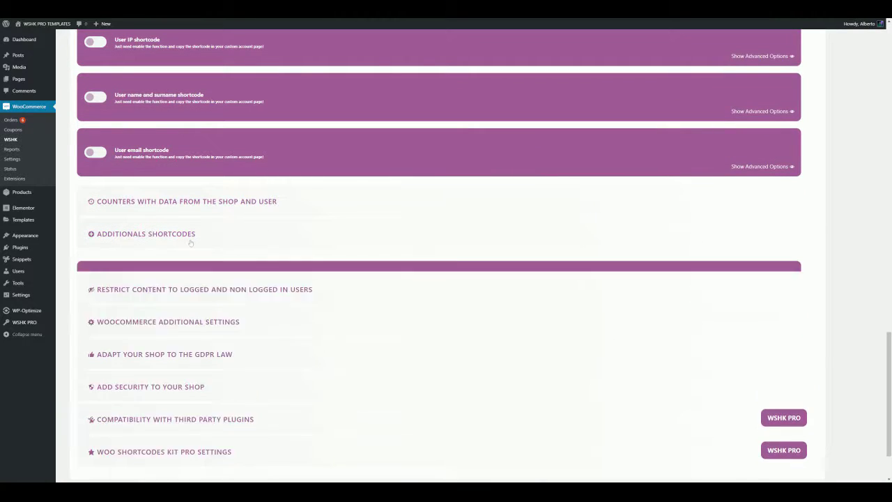
pyautogui.scroll(-3, 209, 272)
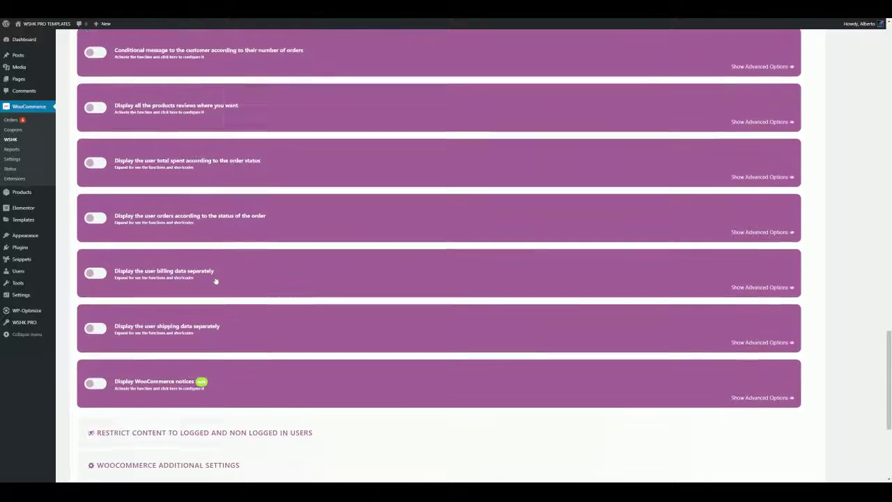
pyautogui.scroll(-2, 215, 281)
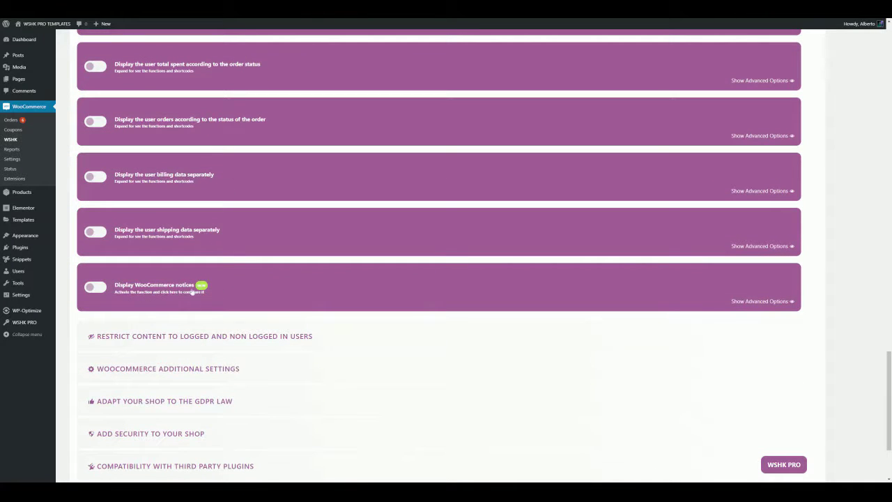
pyautogui.click(95, 287)
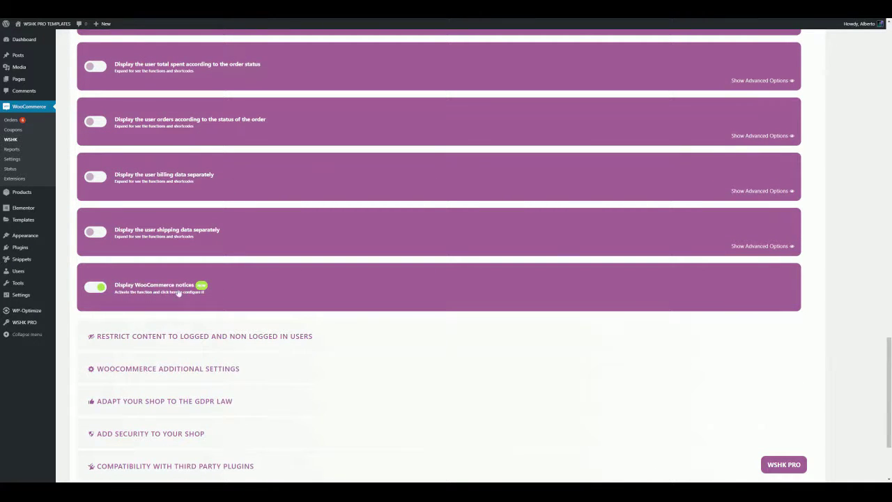
pyautogui.click(178, 292)
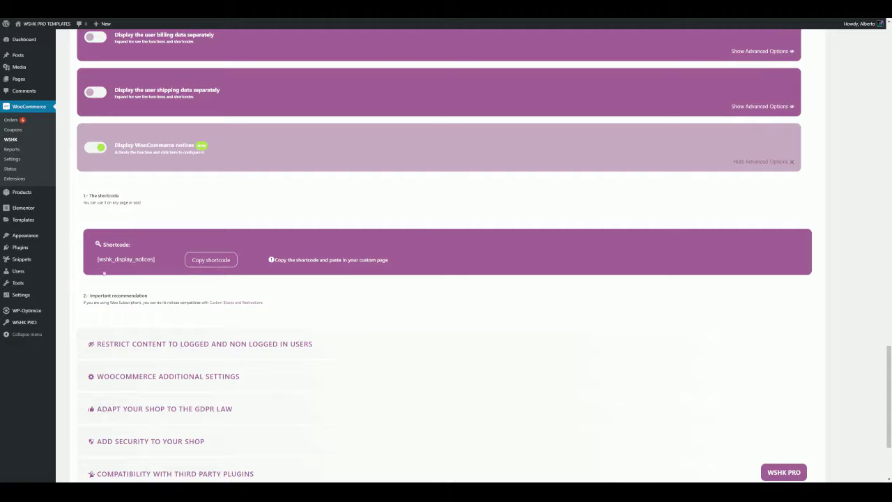
pyautogui.scroll(-3, 301, 388)
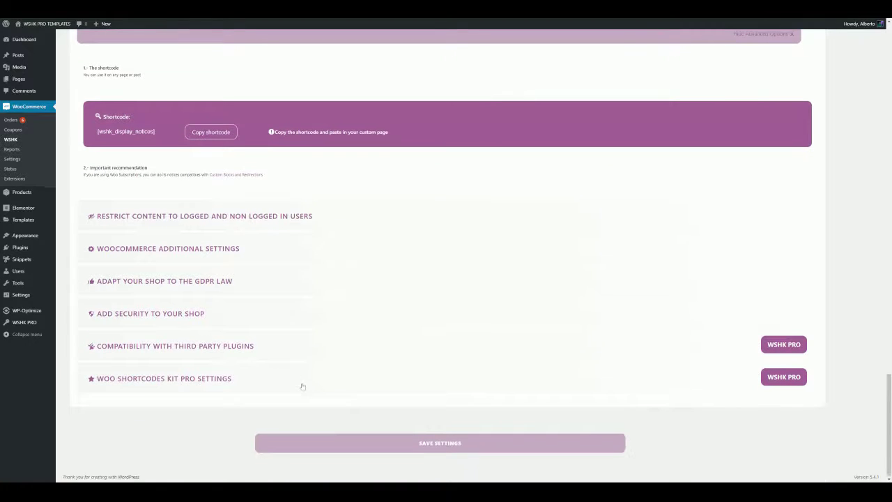
pyautogui.click(352, 439)
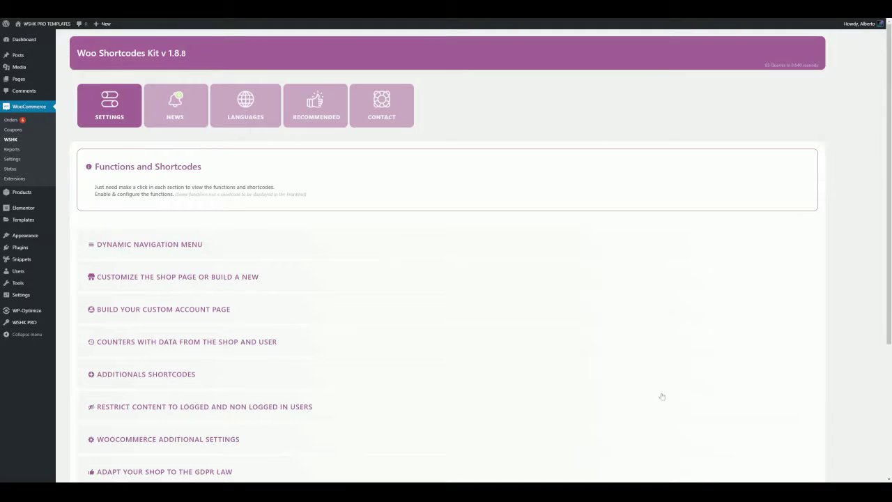
# Visit the live site's My account page and show the details of order #456
pyautogui.moveTo(42, 24)
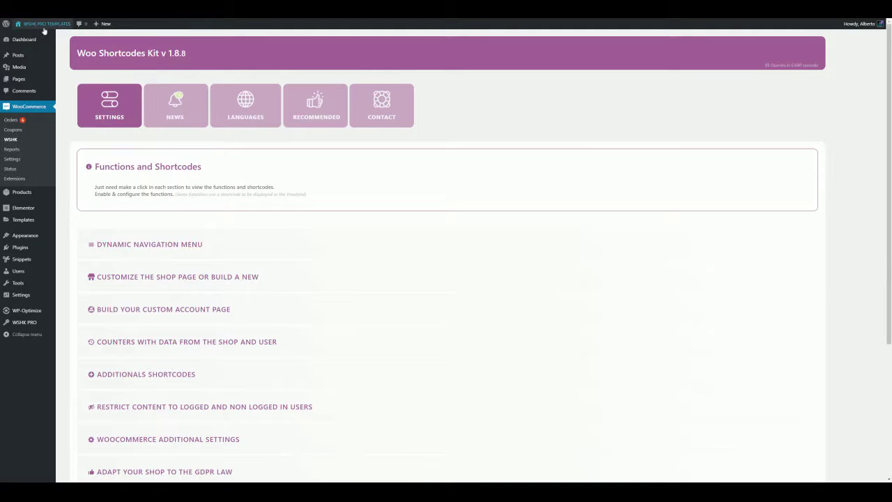
pyautogui.click(26, 37)
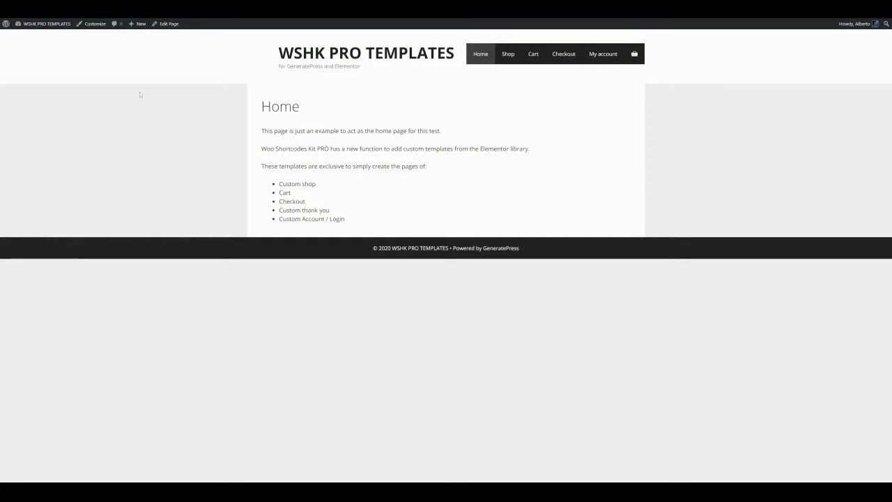
pyautogui.click(598, 56)
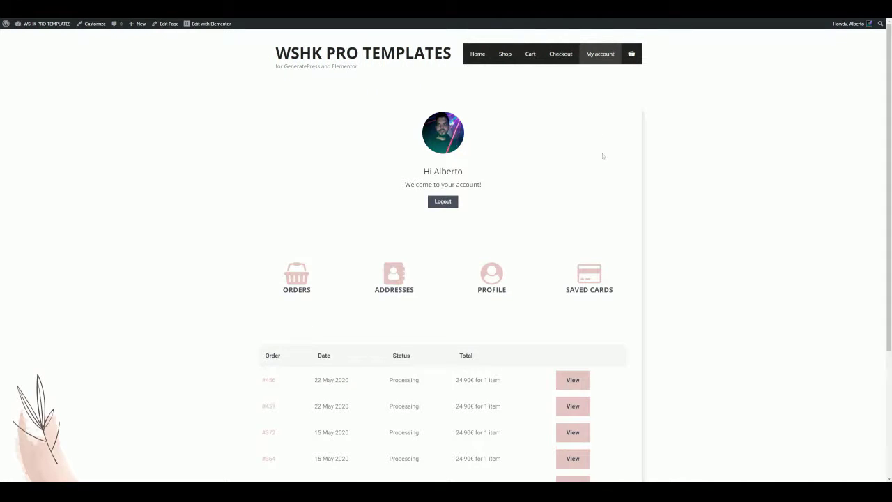
pyautogui.scroll(-3, 603, 159)
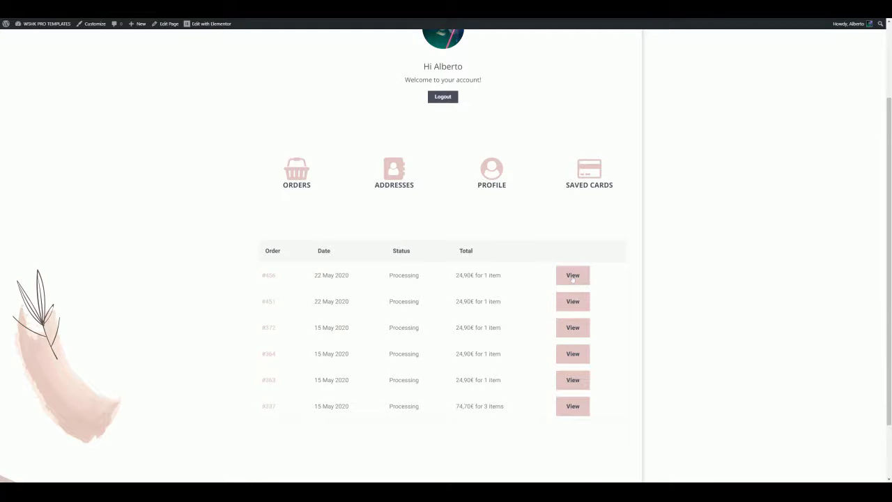
pyautogui.click(573, 276)
pyautogui.scroll(-5, 564, 268)
pyautogui.scroll(-4, 562, 268)
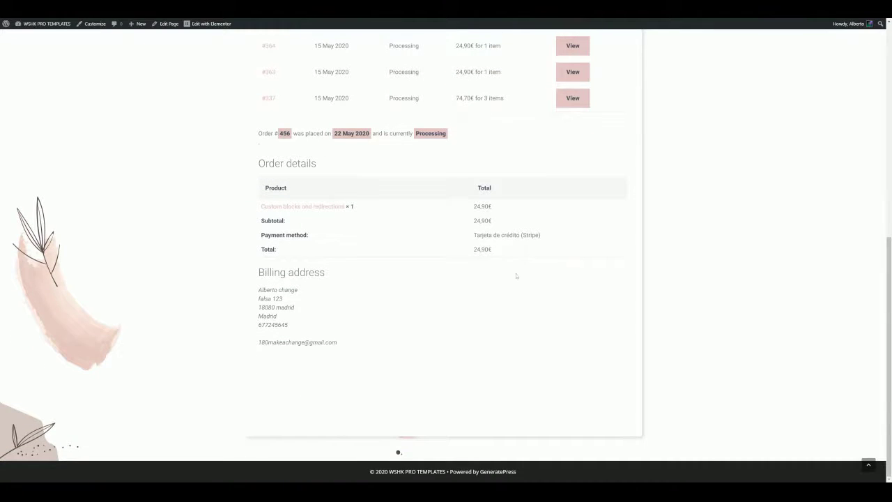
pyautogui.scroll(5, 516, 276)
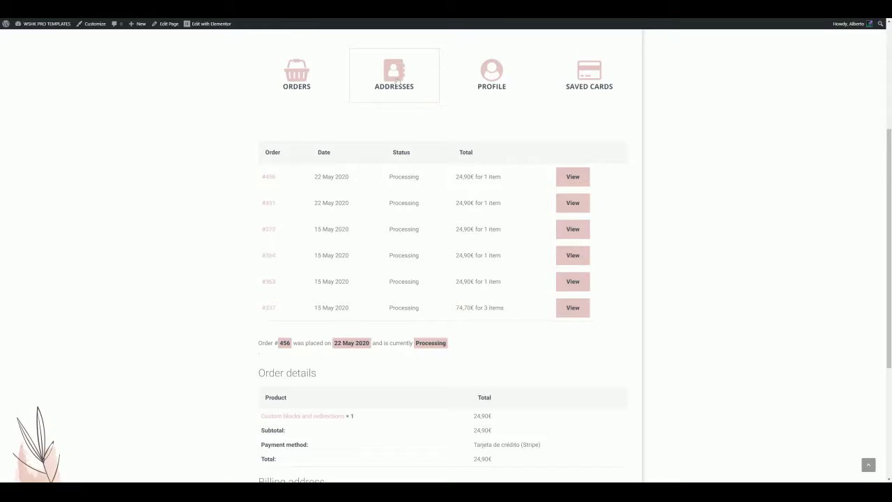
# Edit and save the billing address in the Addresses tab
pyautogui.click(396, 82)
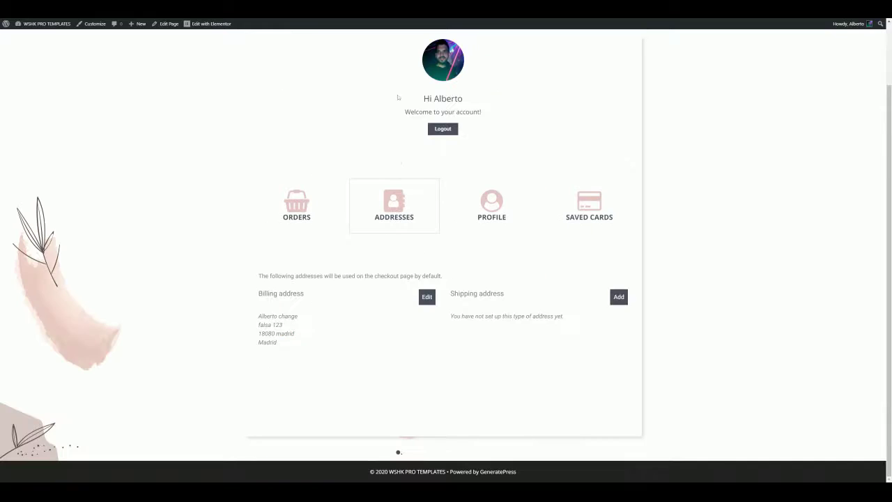
pyautogui.click(428, 297)
pyautogui.scroll(-3, 429, 298)
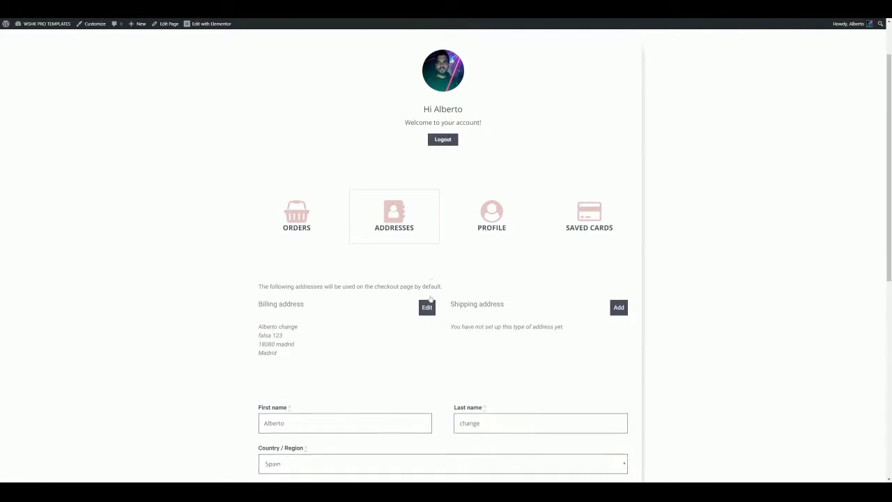
pyautogui.scroll(-4, 430, 298)
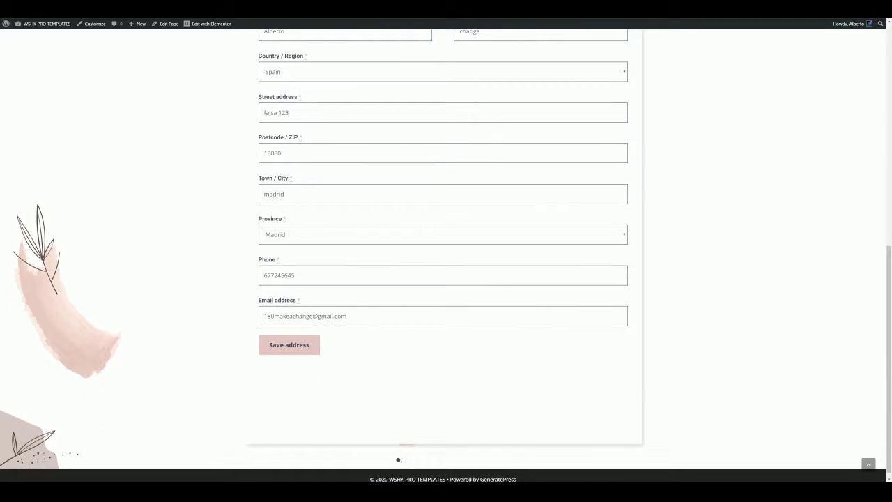
pyautogui.click(289, 344)
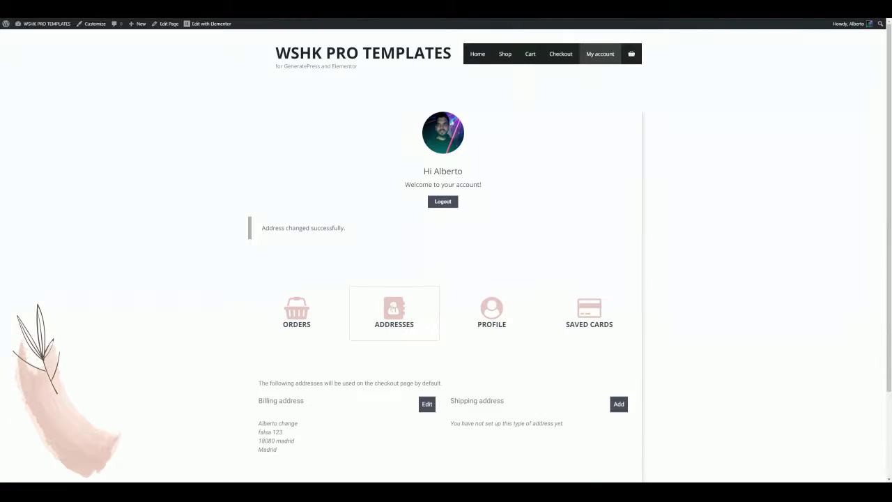
pyautogui.scroll(-2, 383, 343)
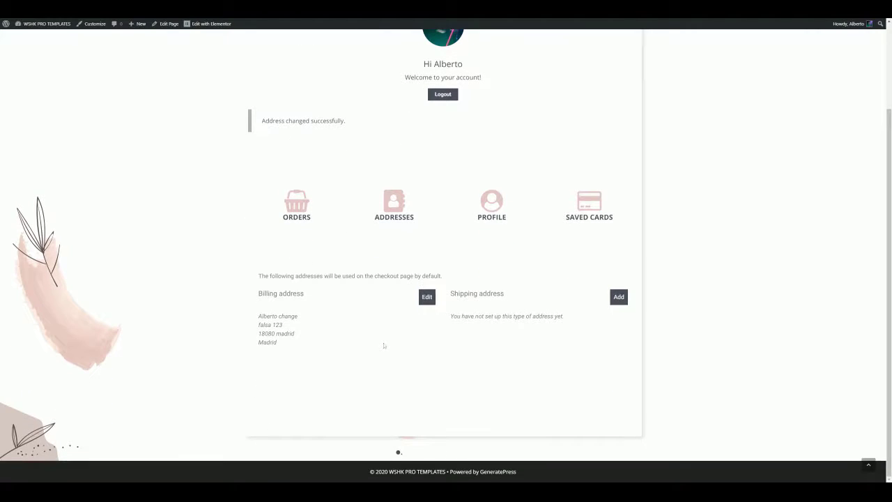
# Save the profile details, then bring up the Saved Cards list
pyautogui.click(495, 212)
pyautogui.scroll(-3, 452, 239)
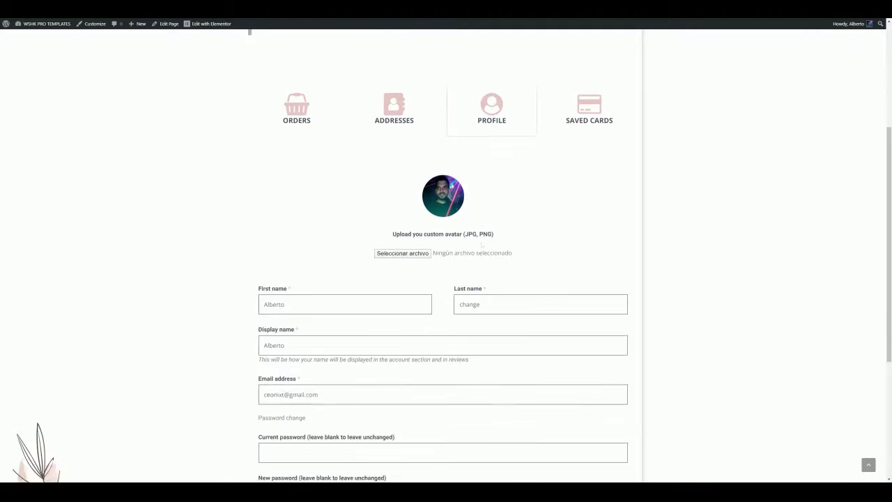
pyautogui.scroll(-3, 424, 239)
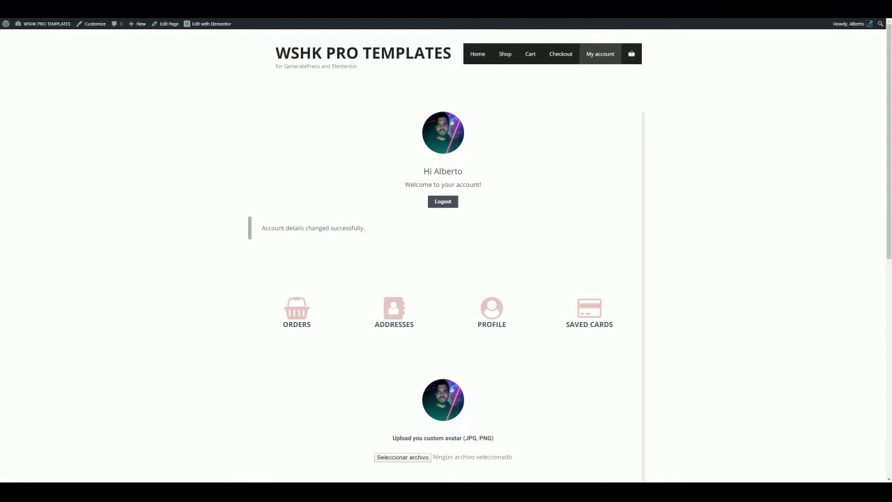
pyautogui.scroll(-3, 567, 274)
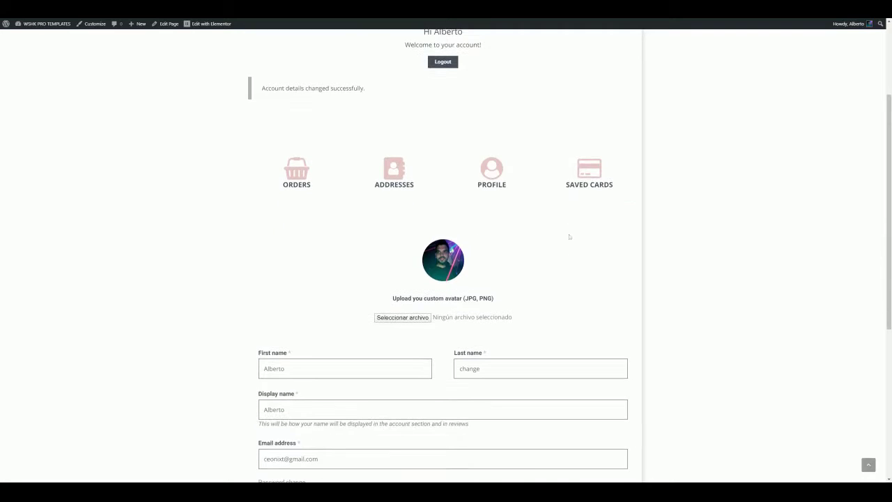
pyautogui.click(588, 194)
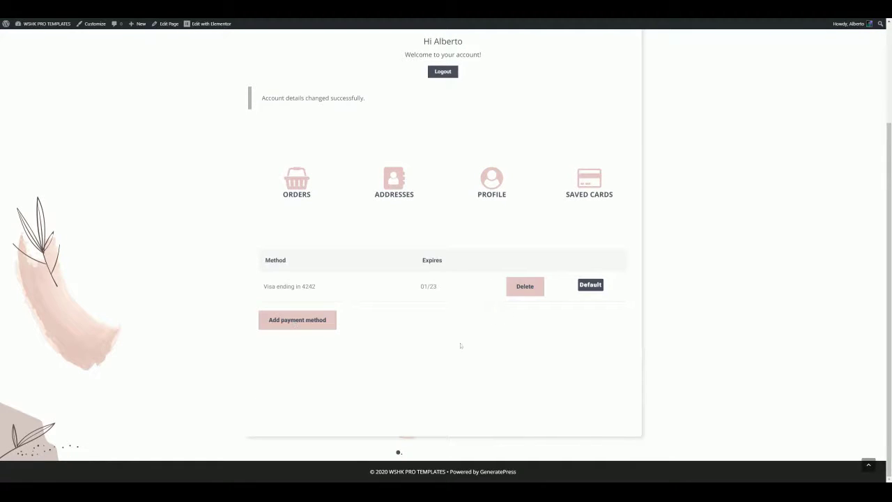
# Add a second payment method using the Stripe test card details
pyautogui.scroll(-5, 460, 345)
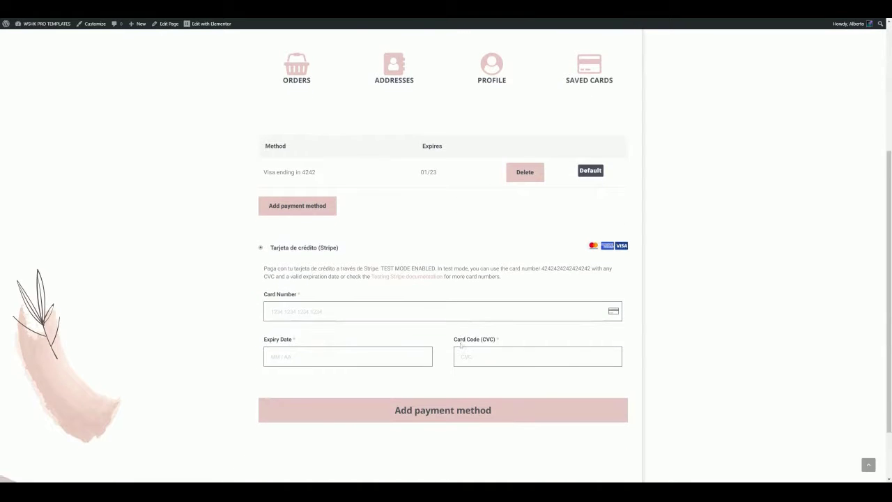
pyautogui.scroll(-1, 446, 279)
pyautogui.write('424242')
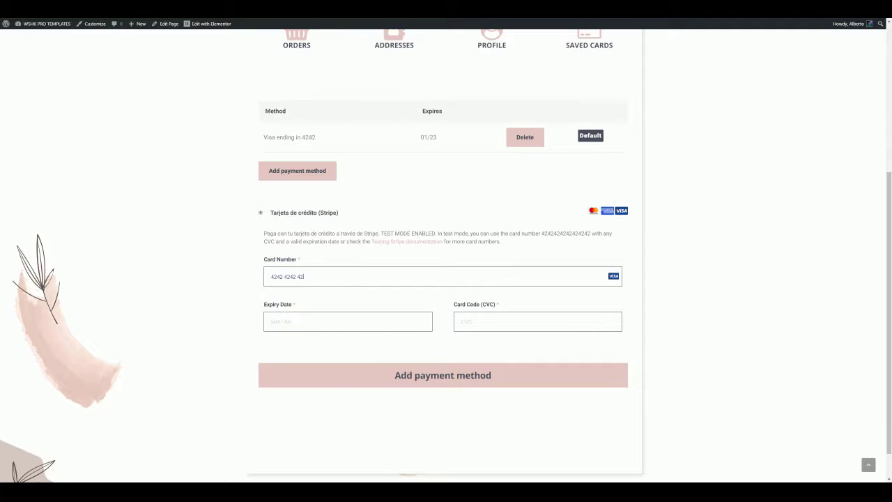
pyautogui.write('4242424242012')
pyautogui.write('369')
pyautogui.click(447, 378)
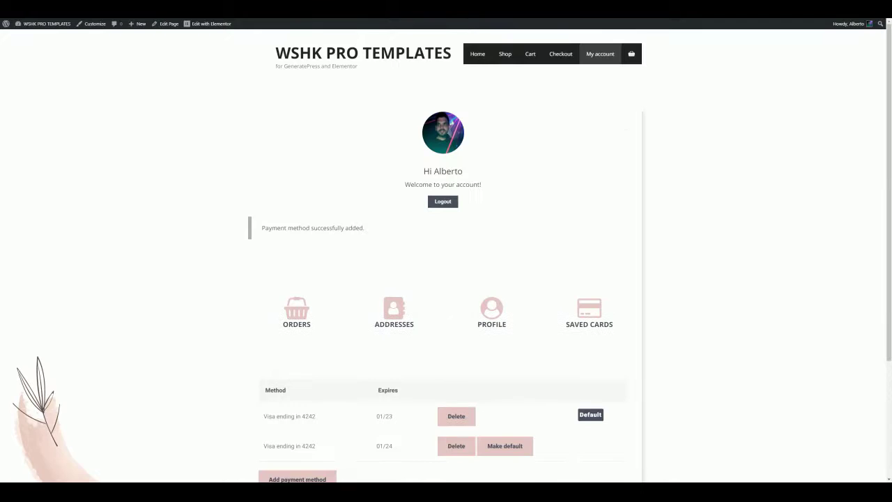
# Switch the default card, delete the new card, and bring up the logout confirmation
pyautogui.scroll(-2, 344, 245)
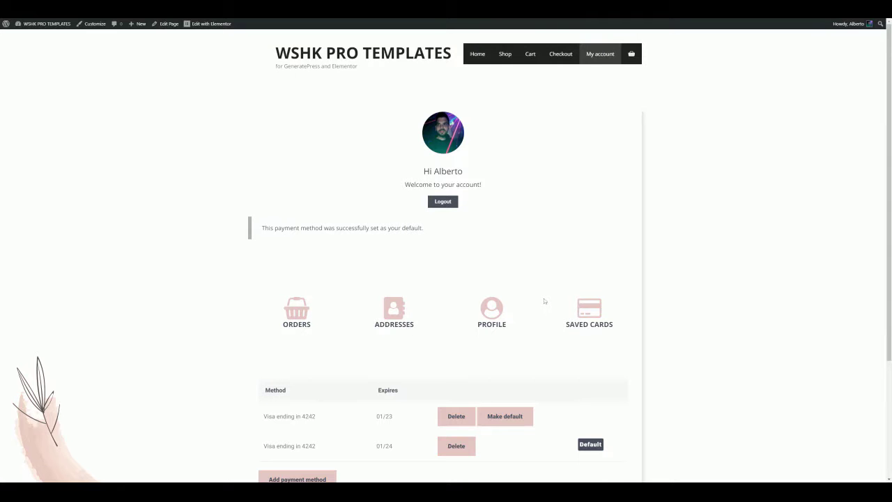
pyautogui.scroll(-2, 545, 302)
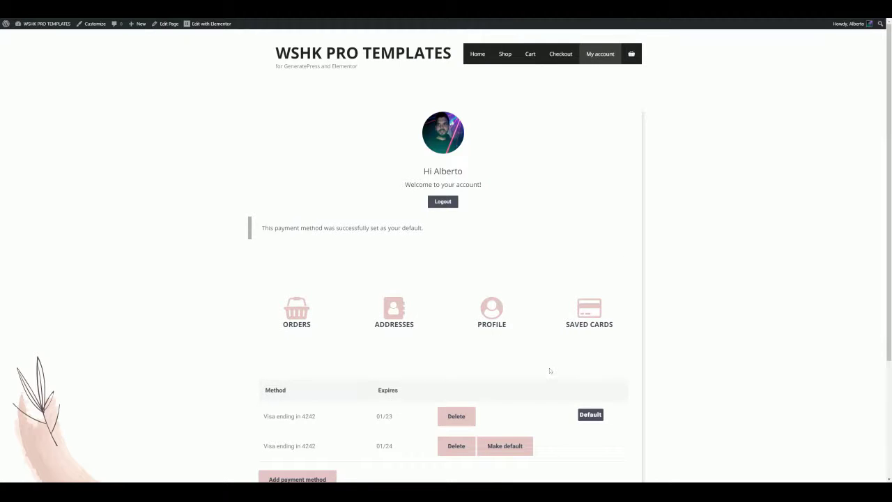
pyautogui.scroll(-2, 550, 370)
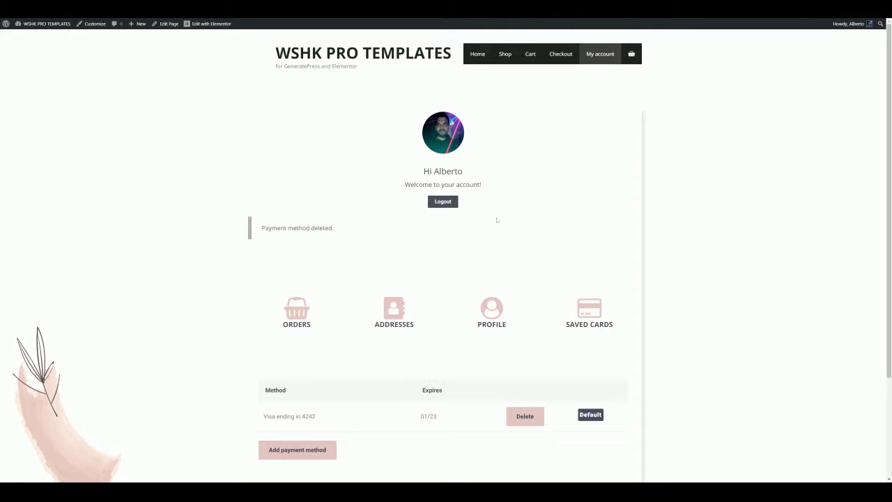
pyautogui.click(446, 203)
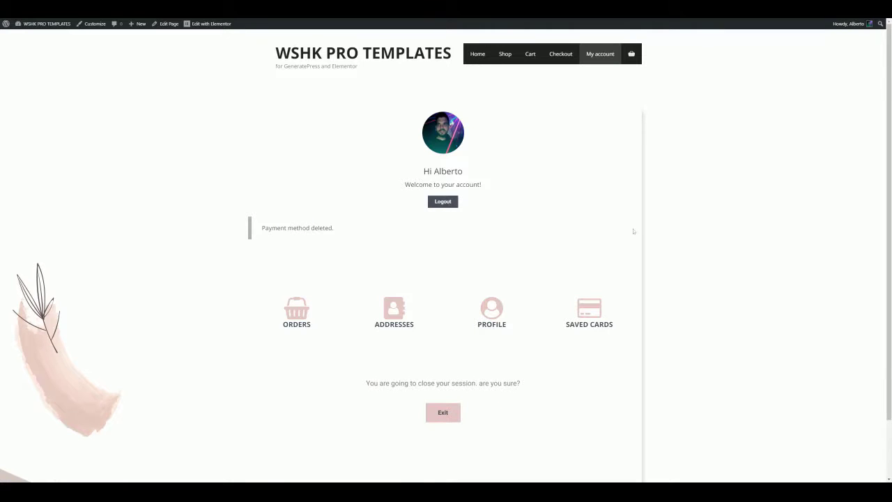
# Confirm logout, view the lost-password page, then return to the My account login form
pyautogui.scroll(-1, 633, 232)
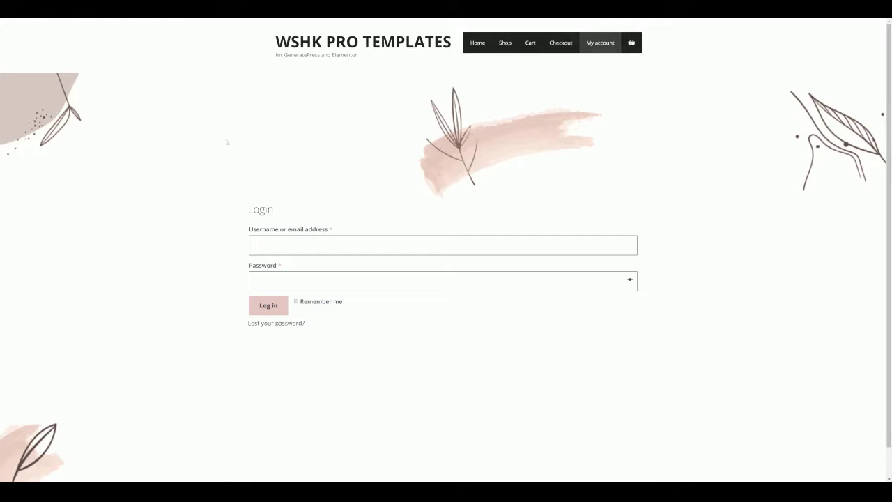
pyautogui.click(297, 324)
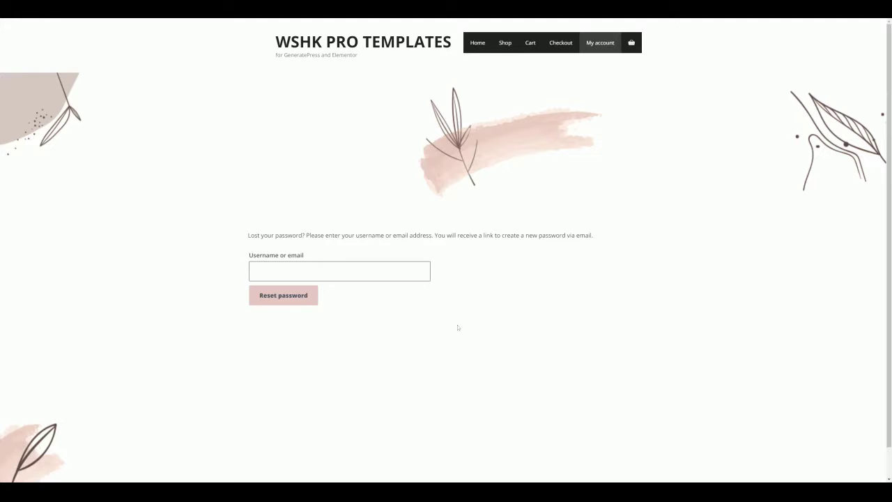
pyautogui.click(591, 44)
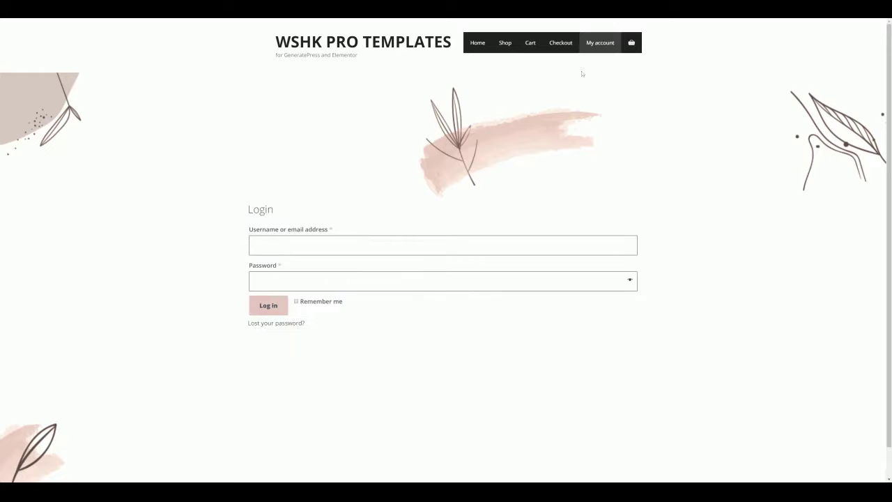